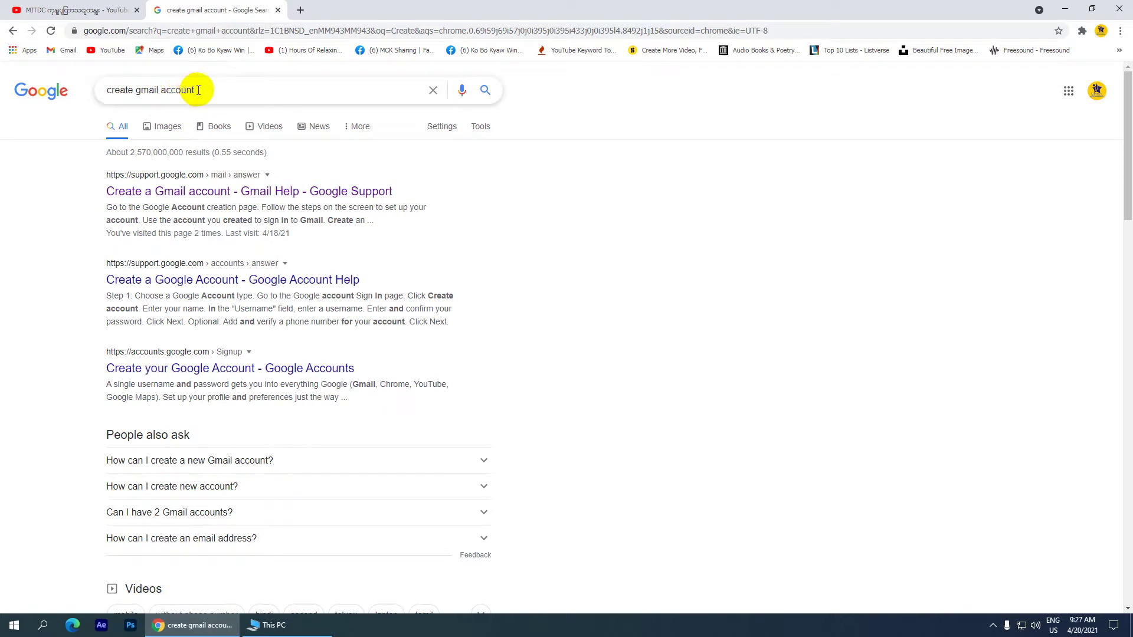
Open the 'Create a Gmail account - Gmail Help' result from the 'create gmail account' search
{"action": "left_click_drag", "start_coordinate": [198, 89], "coordinate": [67, 89]}
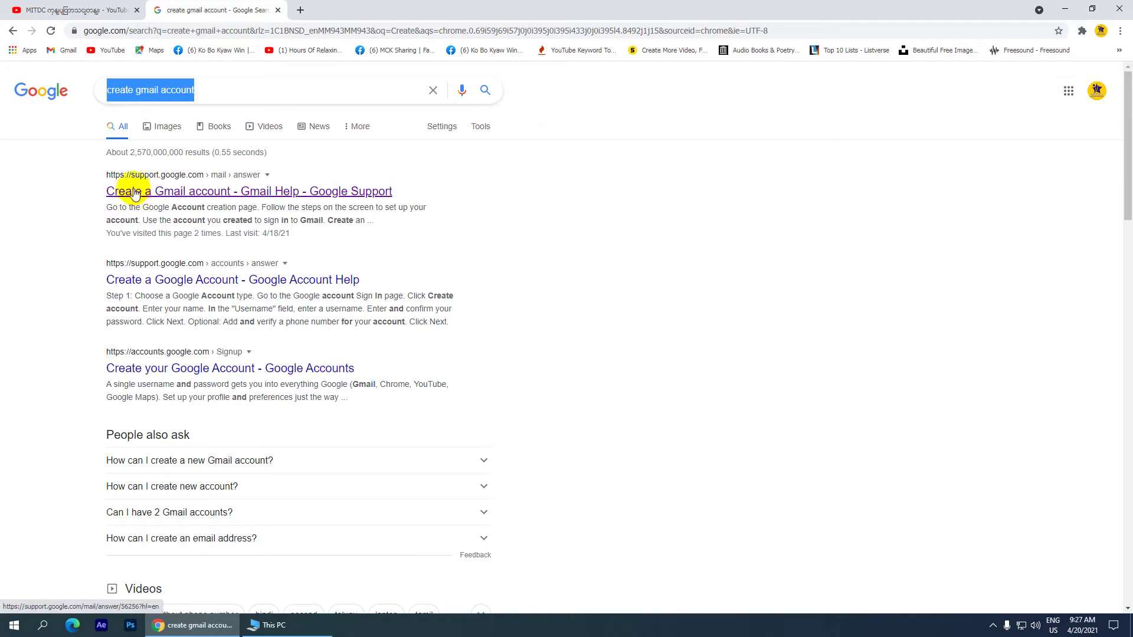
{"action": "left_click", "coordinate": [181, 195]}
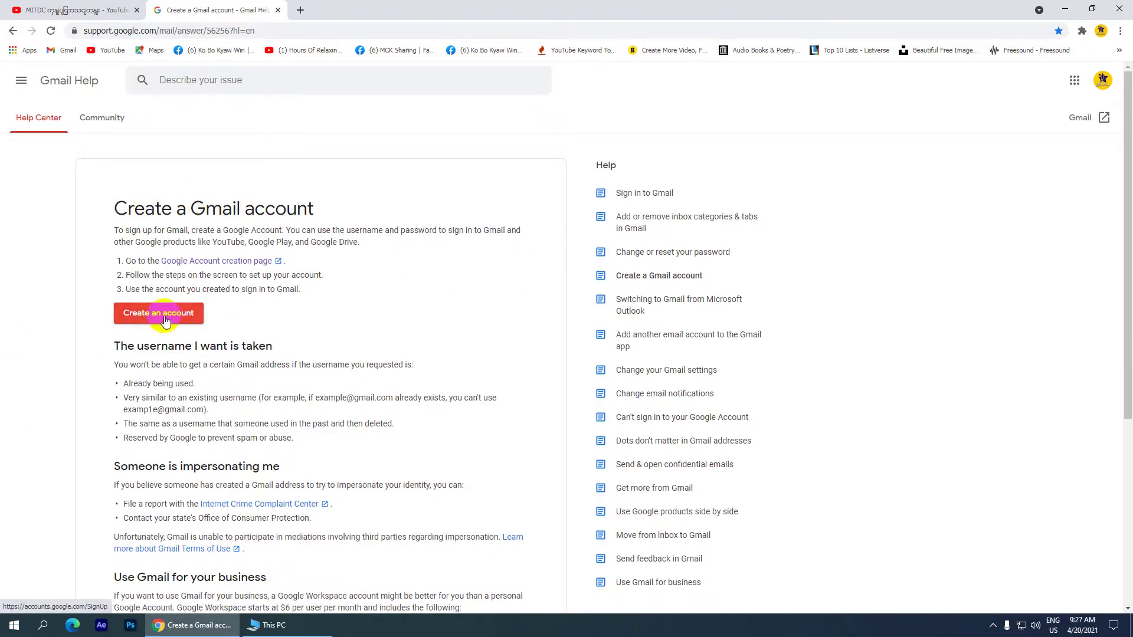
Skim the Gmail Help article and go to the blank 'Create your Google Account' form
{"action": "scroll", "coordinate": [384, 331], "scroll_direction": "down", "scroll_amount": 5}
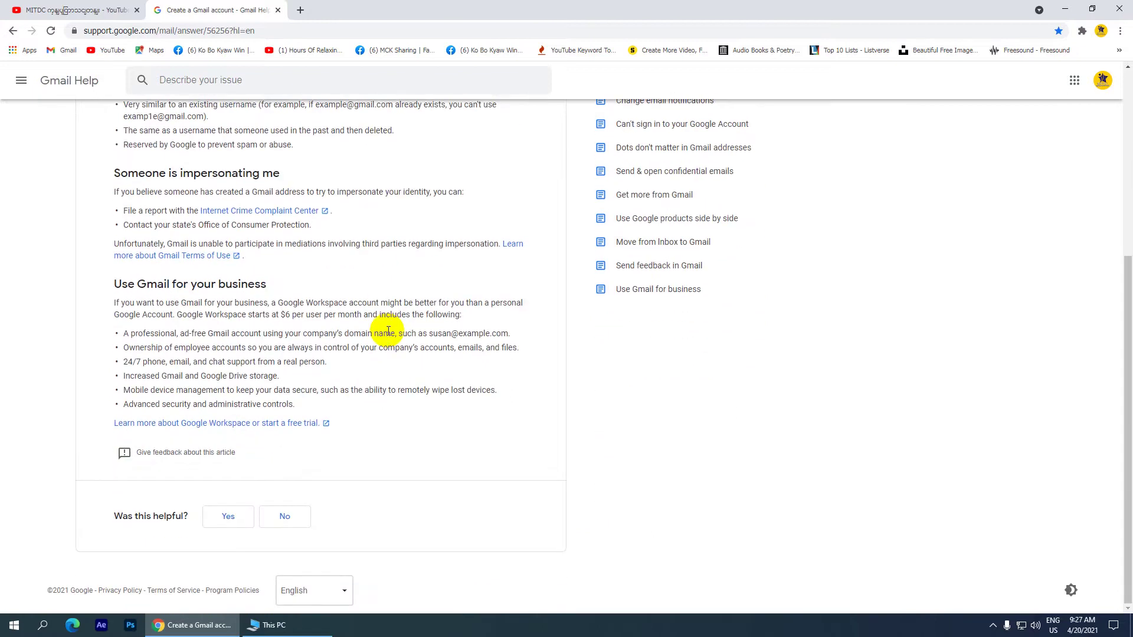
{"action": "scroll", "coordinate": [388, 332], "scroll_direction": "up", "scroll_amount": 5}
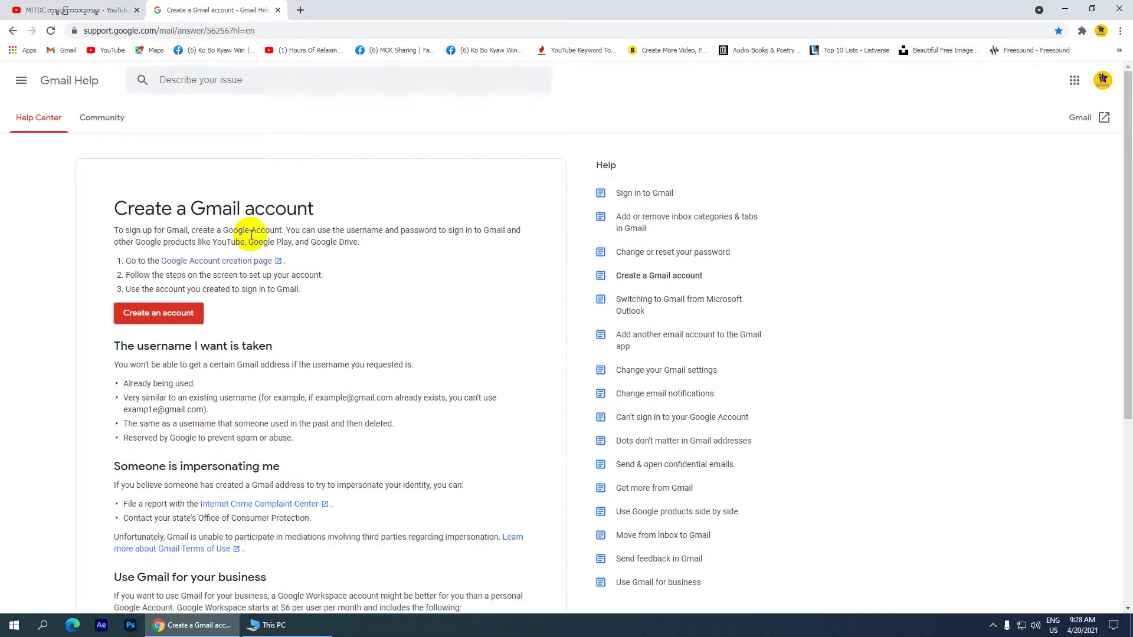
{"action": "scroll", "coordinate": [251, 234], "scroll_direction": "down", "scroll_amount": 1}
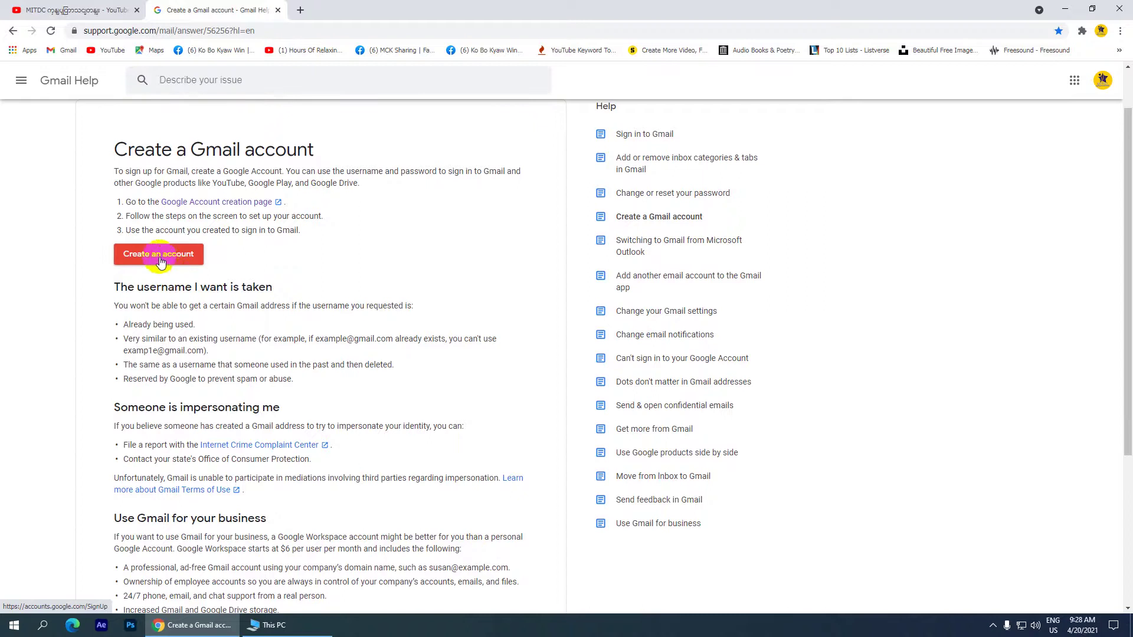
{"action": "left_click", "coordinate": [158, 254]}
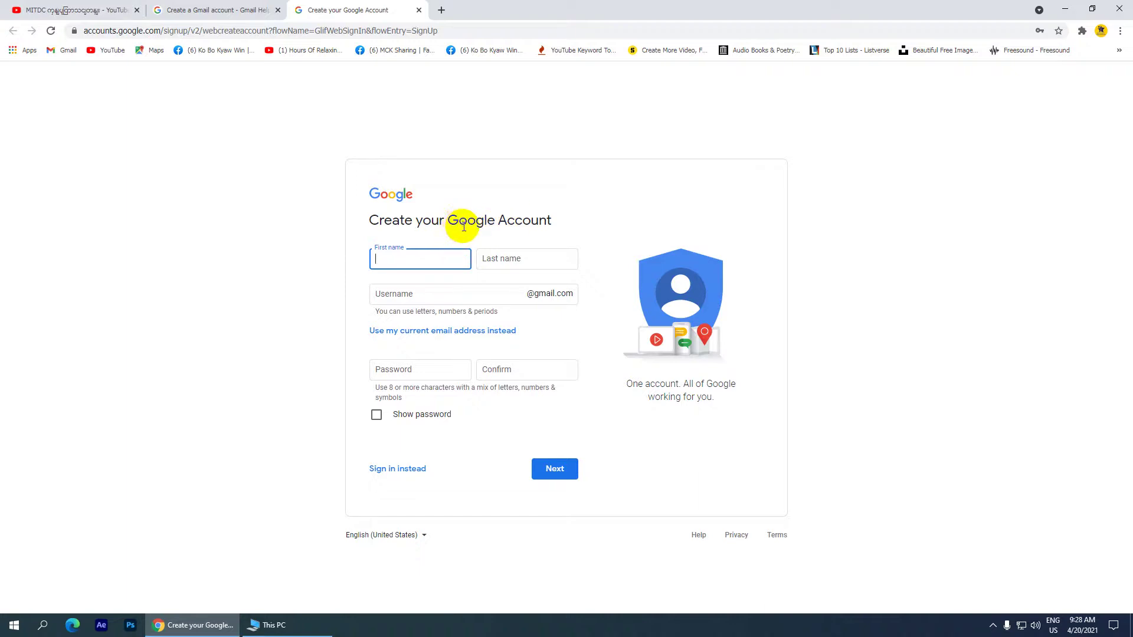
Enter the new user's first name and last name on the signup form
{"action": "left_click_drag", "start_coordinate": [459, 223], "coordinate": [450, 220]}
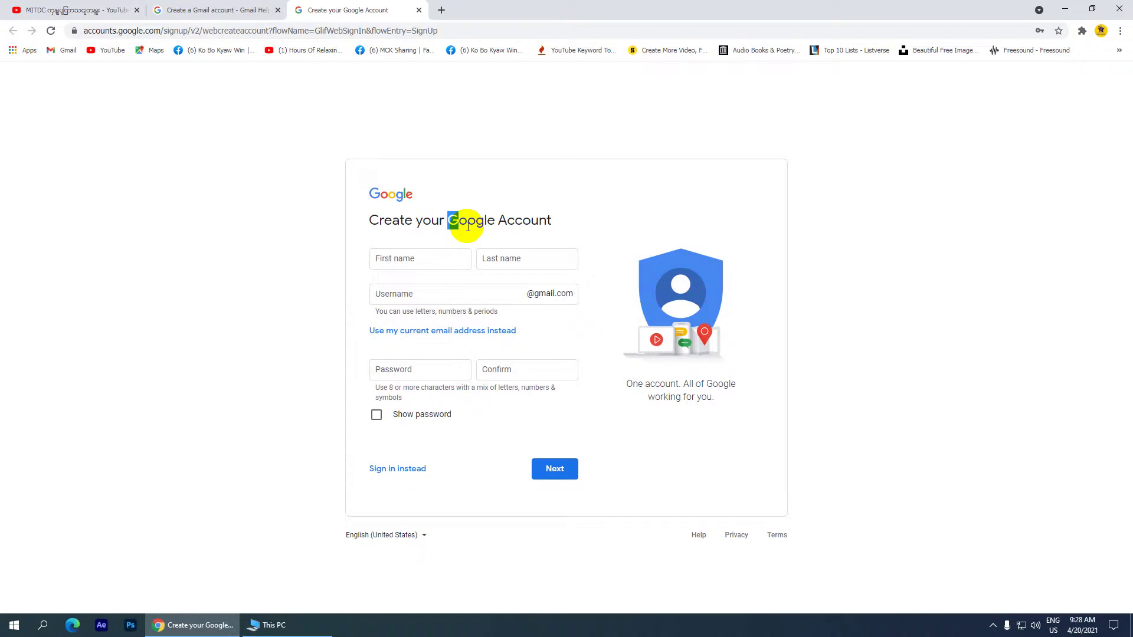
{"action": "left_click", "coordinate": [414, 255]}
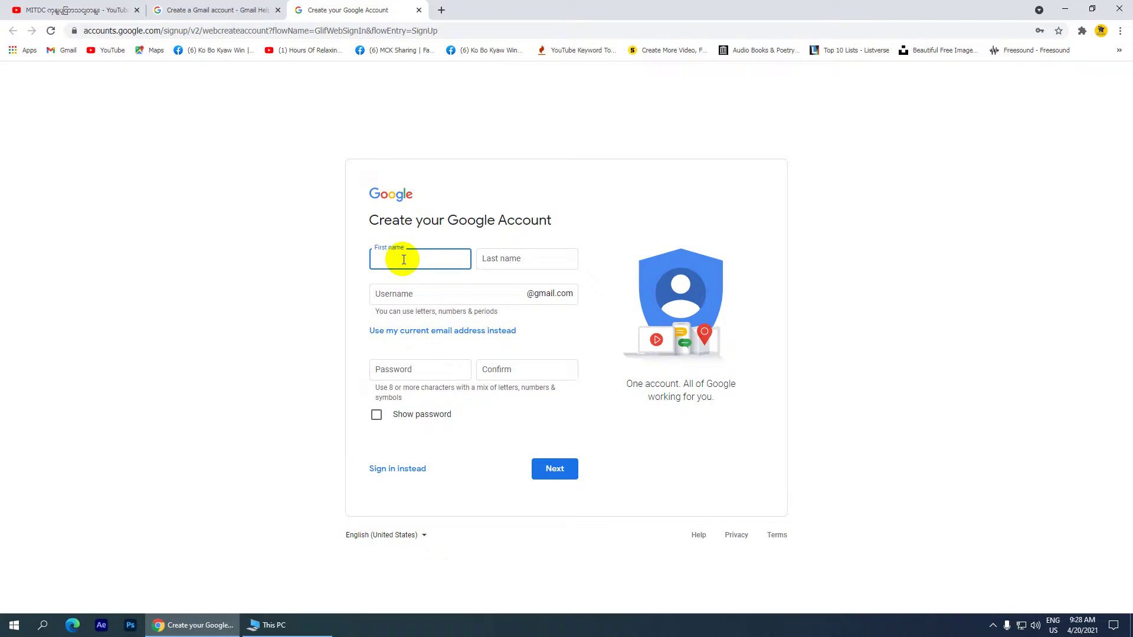
{"action": "left_click", "coordinate": [502, 258]}
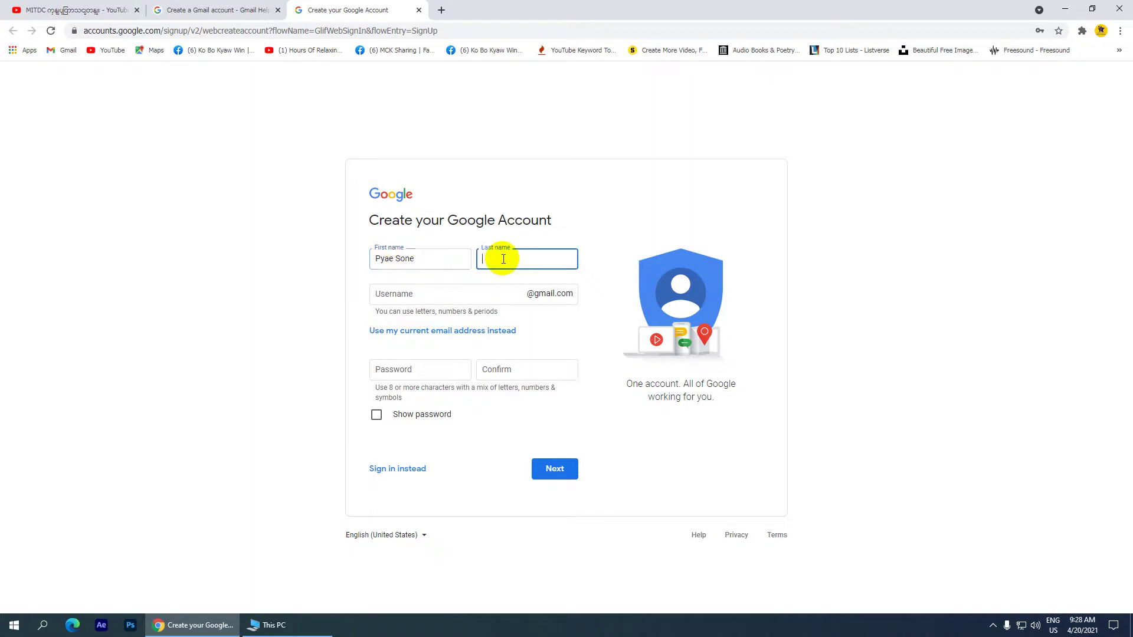
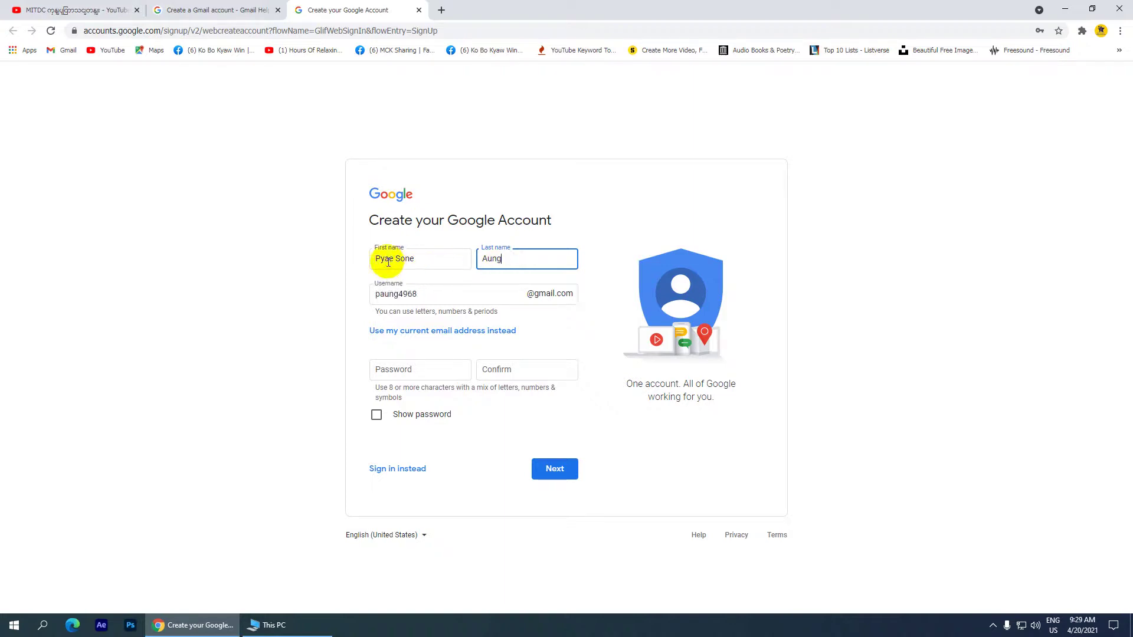
{"action": "left_click_drag", "start_coordinate": [421, 256], "coordinate": [367, 256]}
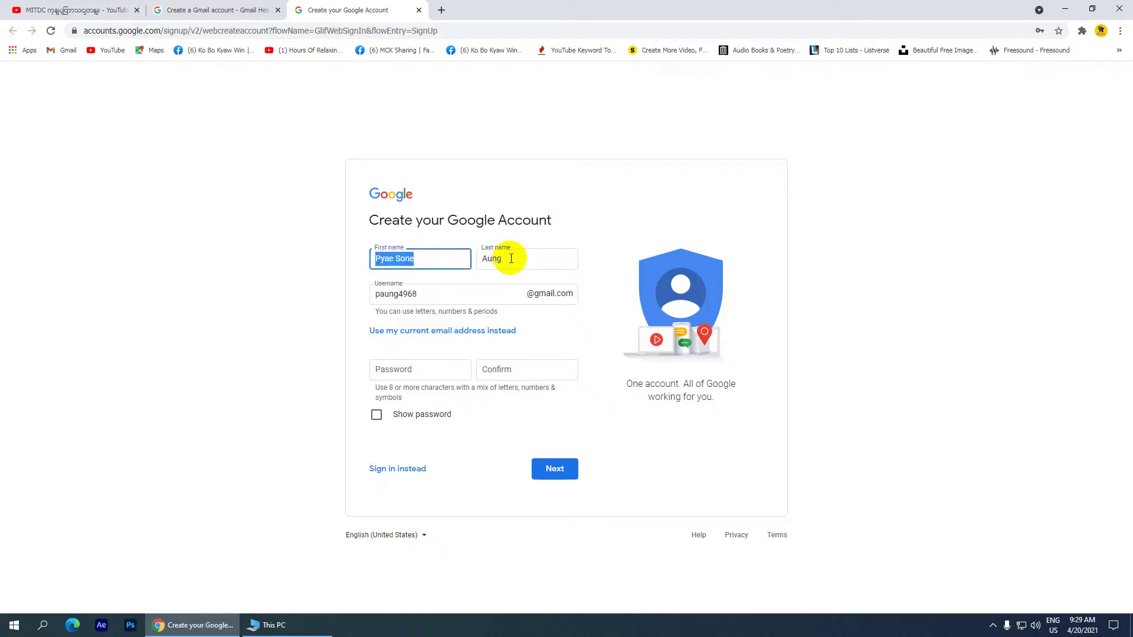
{"action": "left_click_drag", "start_coordinate": [506, 256], "coordinate": [477, 260]}
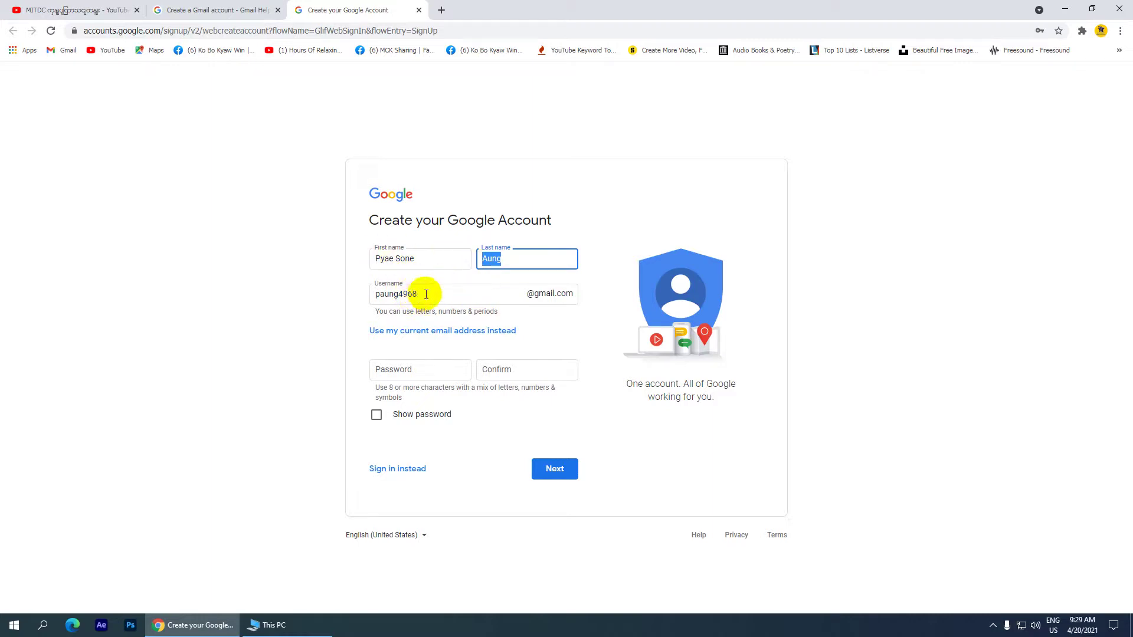
Replace the suggested username with a custom Gmail username ending in '2021mitdc'
{"action": "left_click_drag", "start_coordinate": [425, 294], "coordinate": [372, 292]}
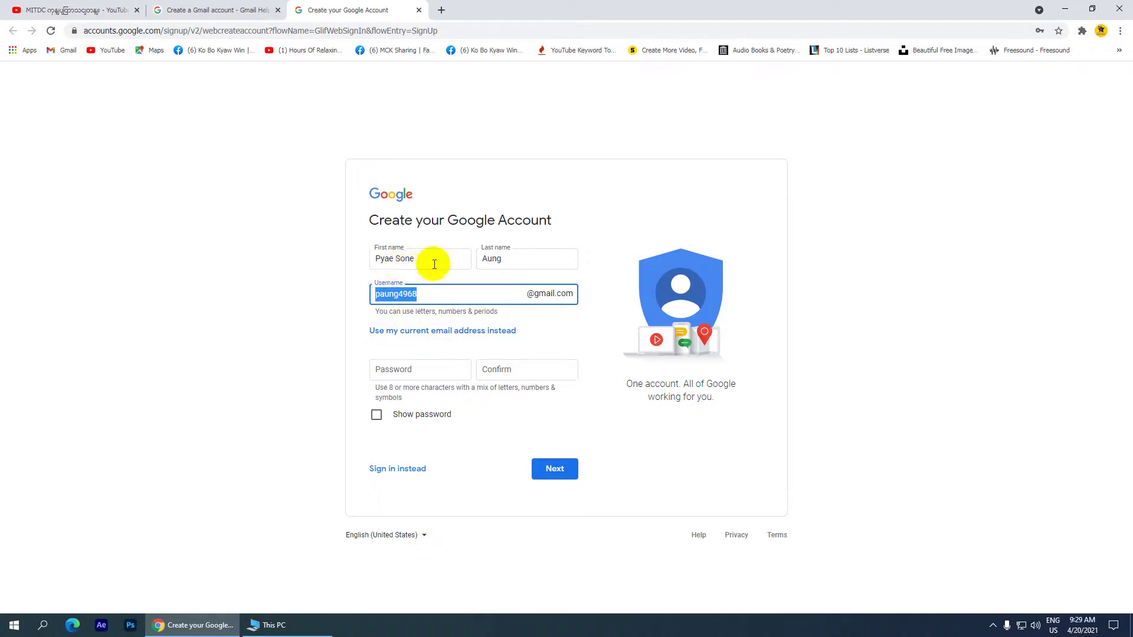
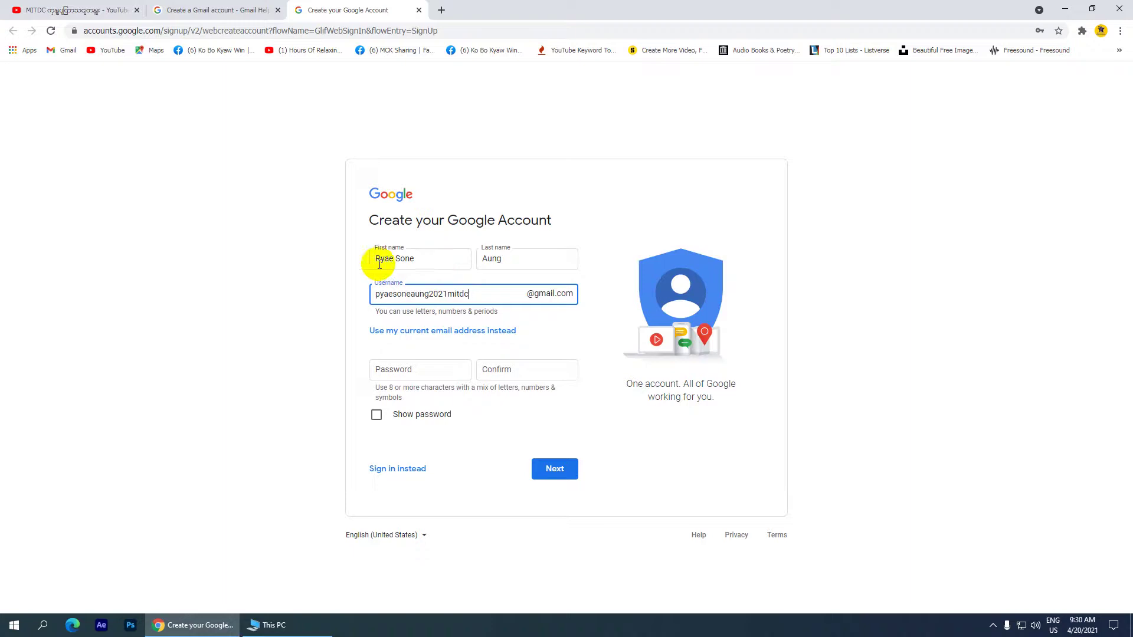
{"action": "left_click", "coordinate": [389, 369]}
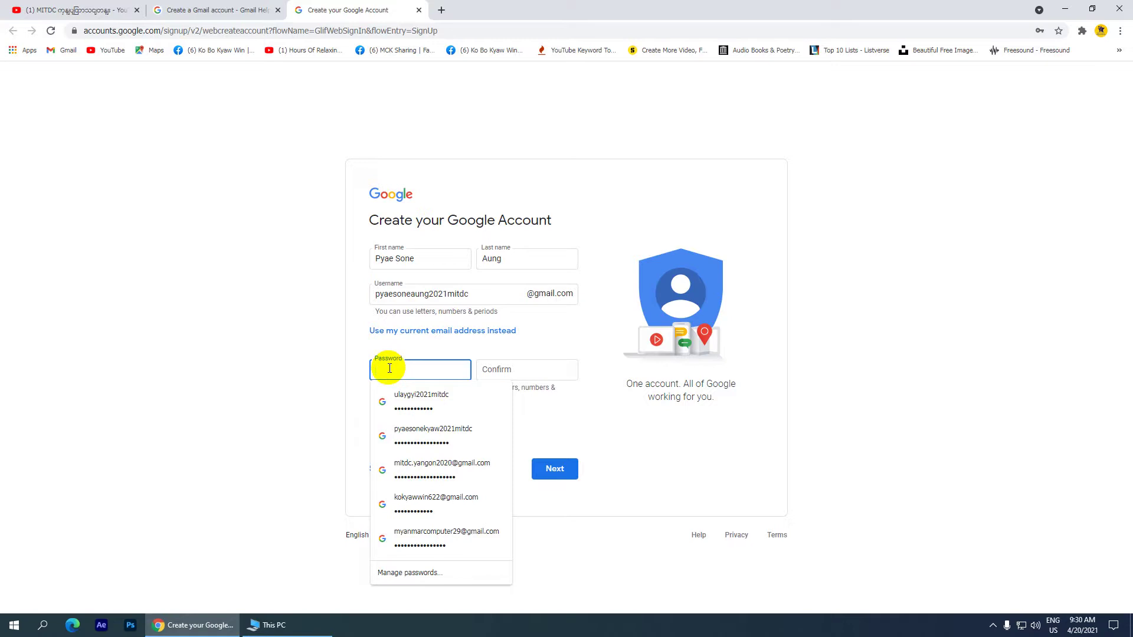
Enter the account password, retype it in Confirm, and submit the signup form
{"action": "type", "text": "****"}
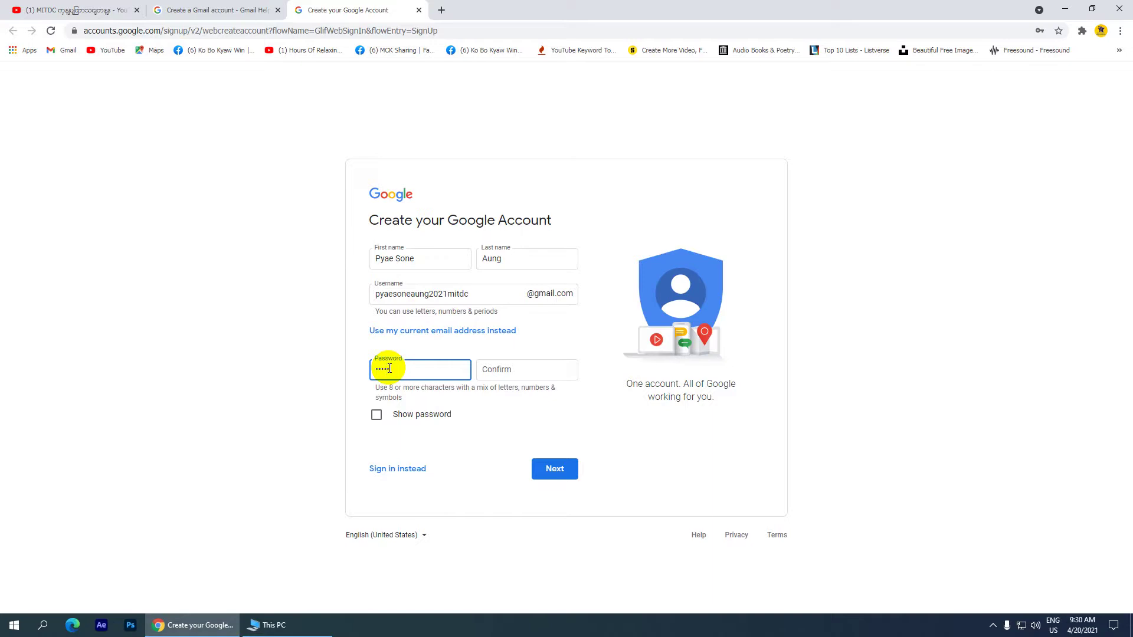
{"action": "type", "text": "**"}
{"action": "type", "text": "11"}
{"action": "left_click_drag", "start_coordinate": [424, 370], "coordinate": [378, 370]}
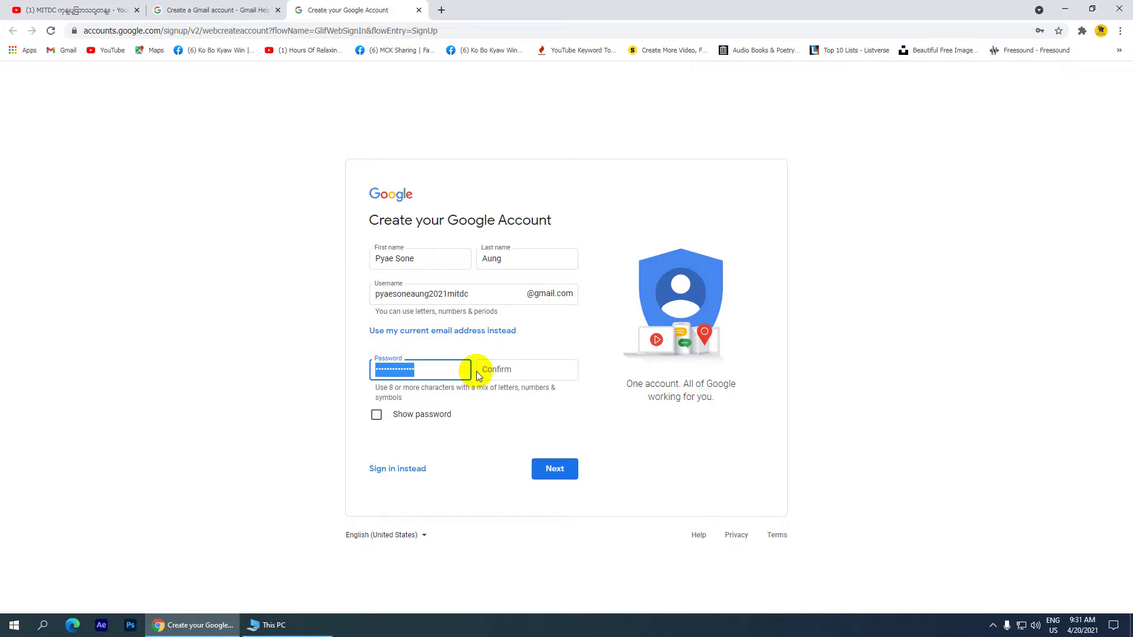
{"action": "left_click", "coordinate": [506, 372]}
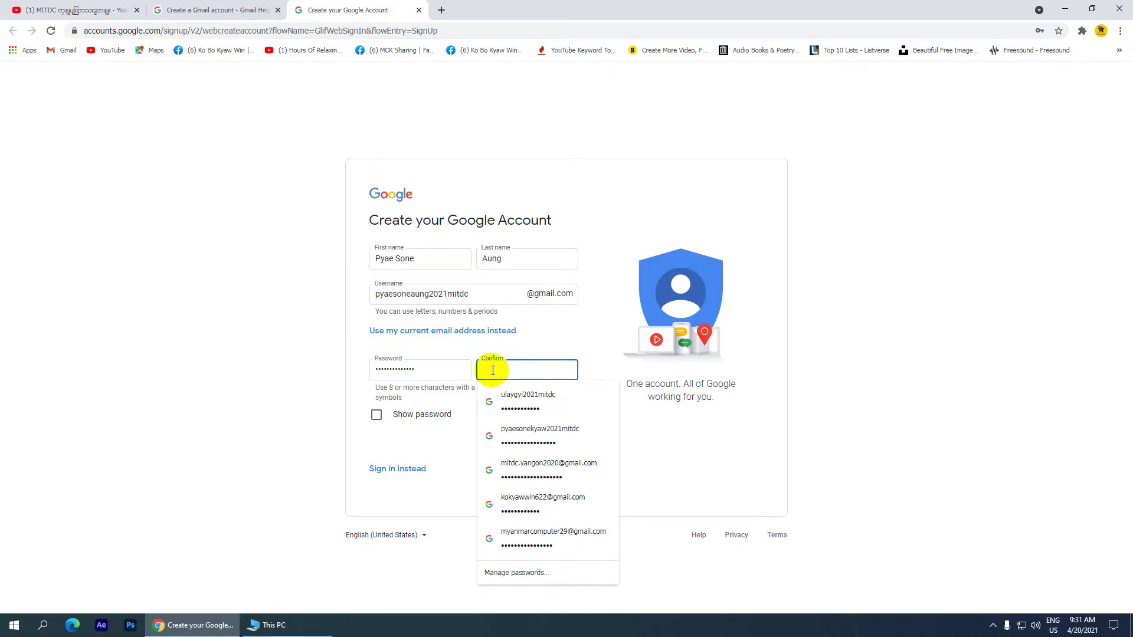
{"action": "right_click", "coordinate": [491, 367]}
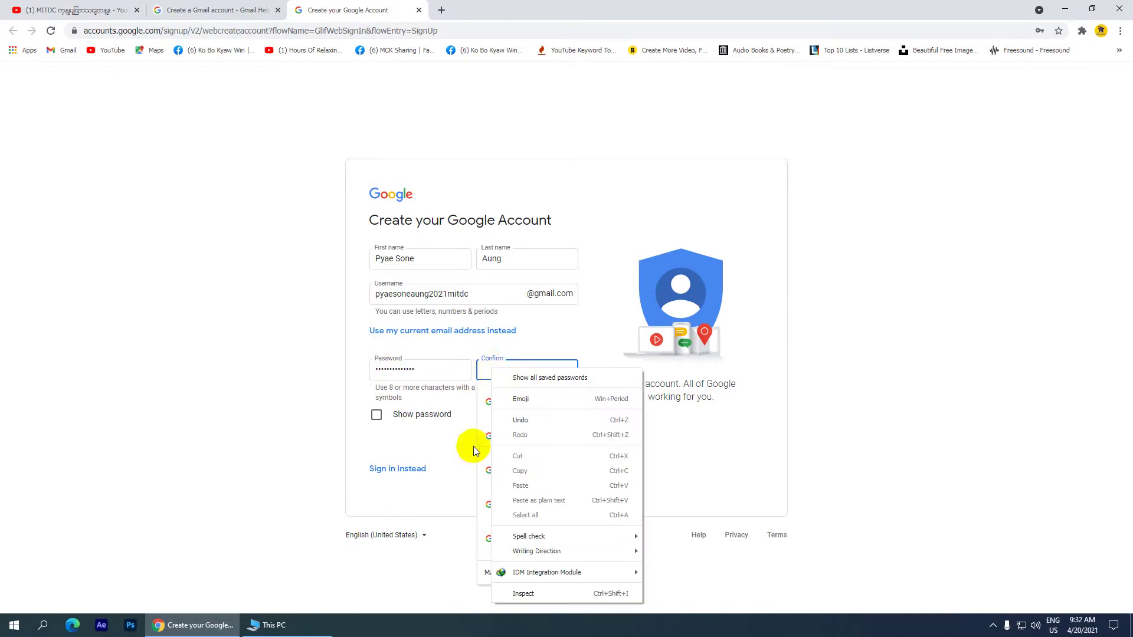
{"action": "left_click", "coordinate": [408, 441]}
{"action": "left_click", "coordinate": [485, 370]}
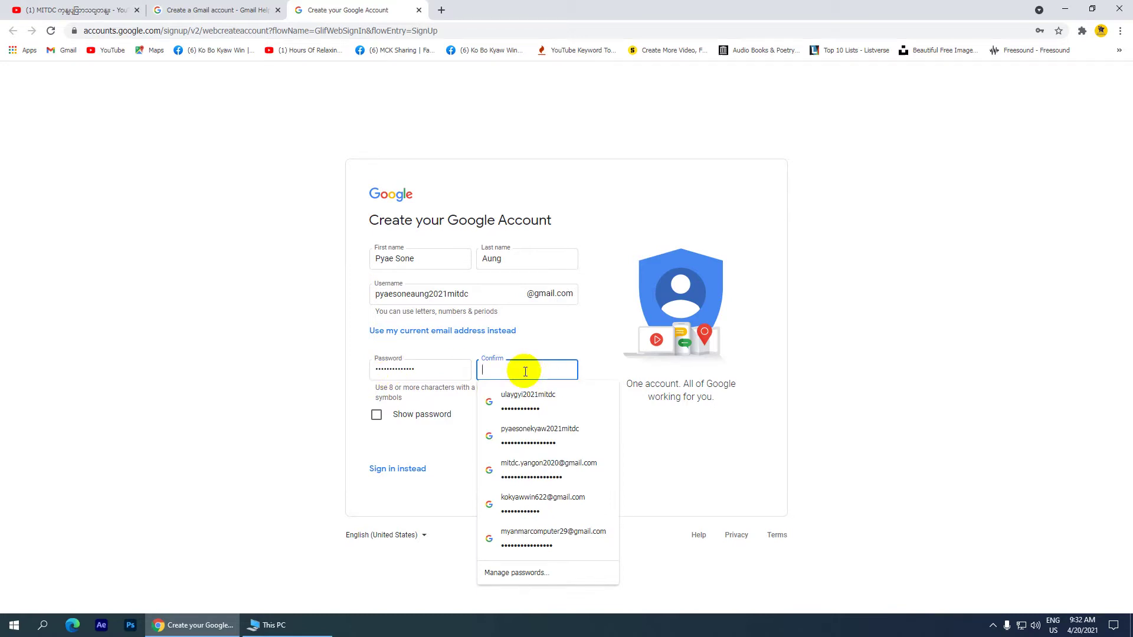
{"action": "type", "text": "•••••"}
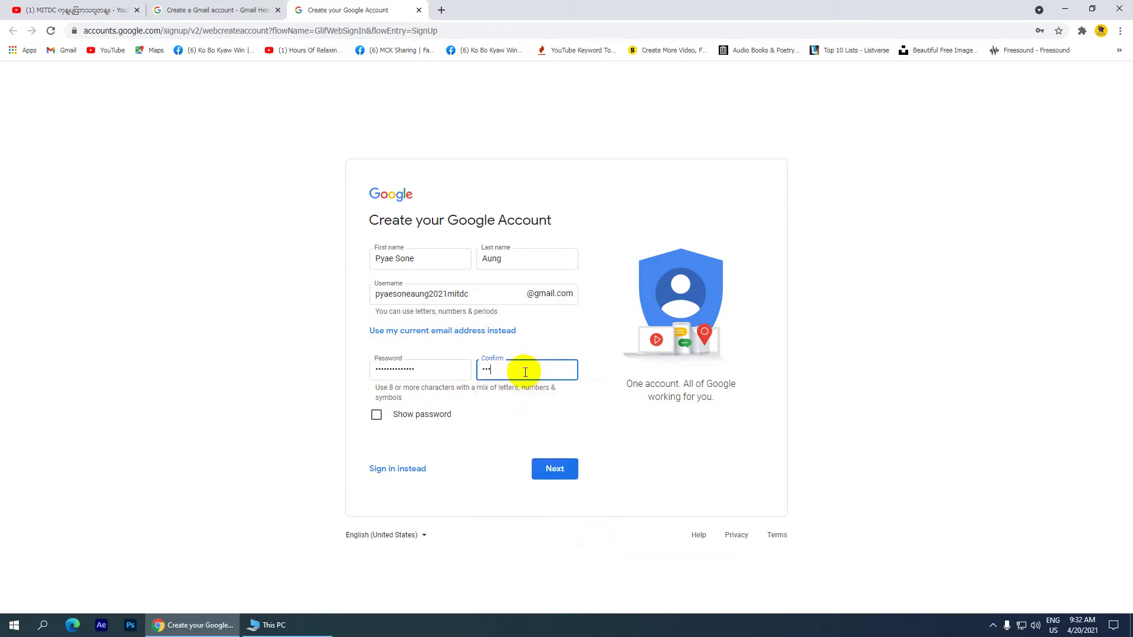
{"action": "type", "text": "••••••••"}
{"action": "left_click_drag", "start_coordinate": [422, 369], "coordinate": [370, 369]}
{"action": "left_click_drag", "start_coordinate": [529, 370], "coordinate": [473, 367]}
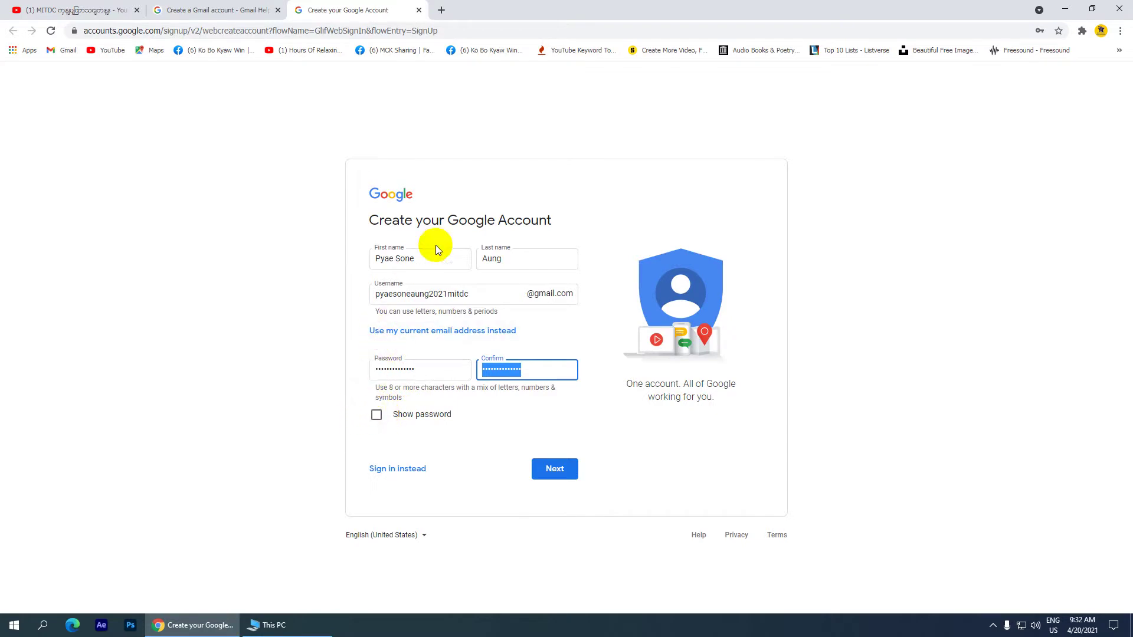
{"action": "left_click", "coordinate": [555, 469]}
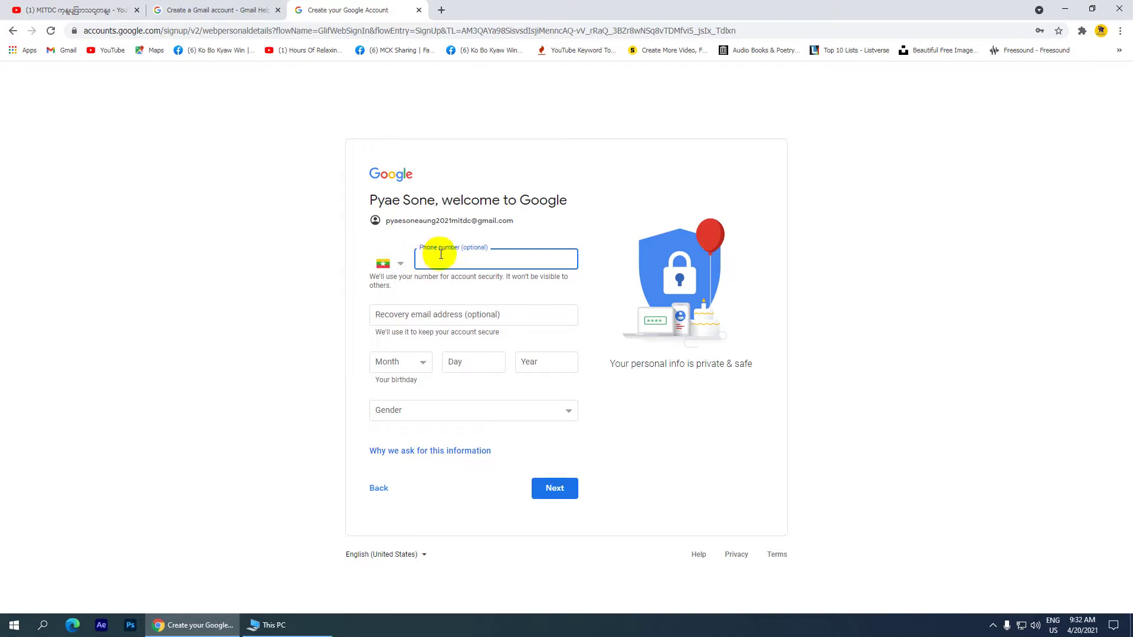
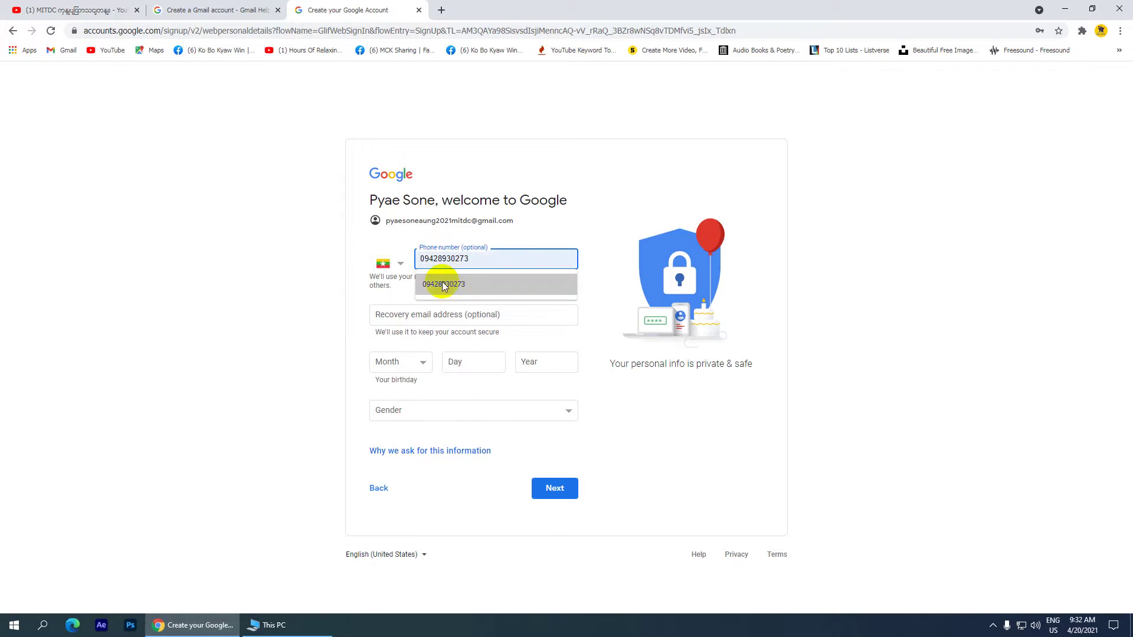
Fill in the phone number and a recovery email address
{"action": "left_click", "coordinate": [444, 284]}
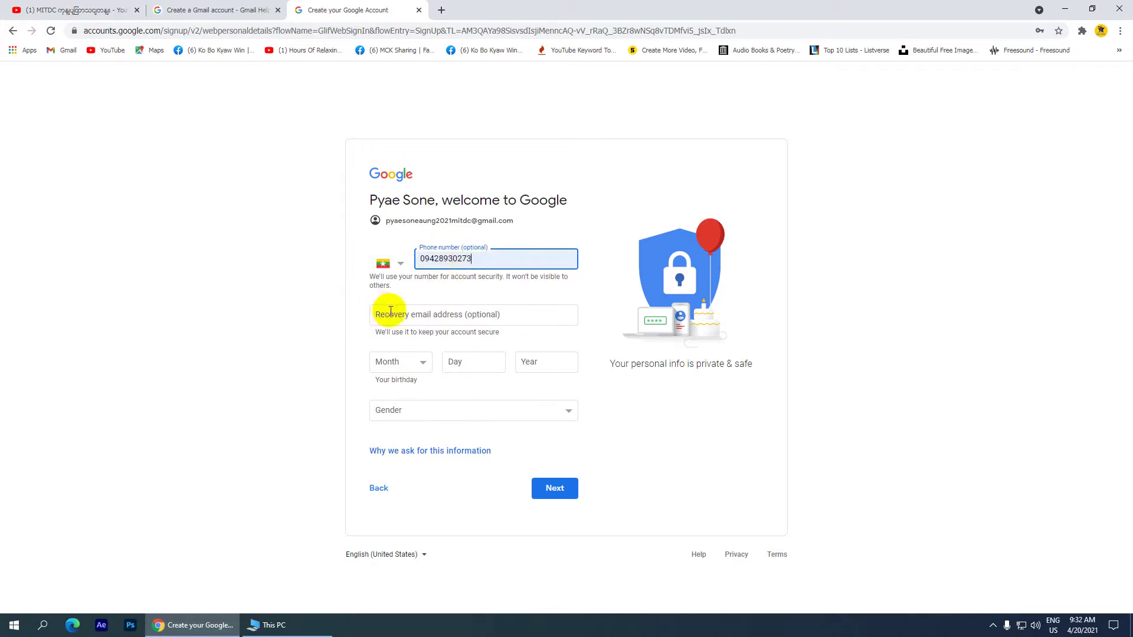
{"action": "left_click", "coordinate": [391, 312]}
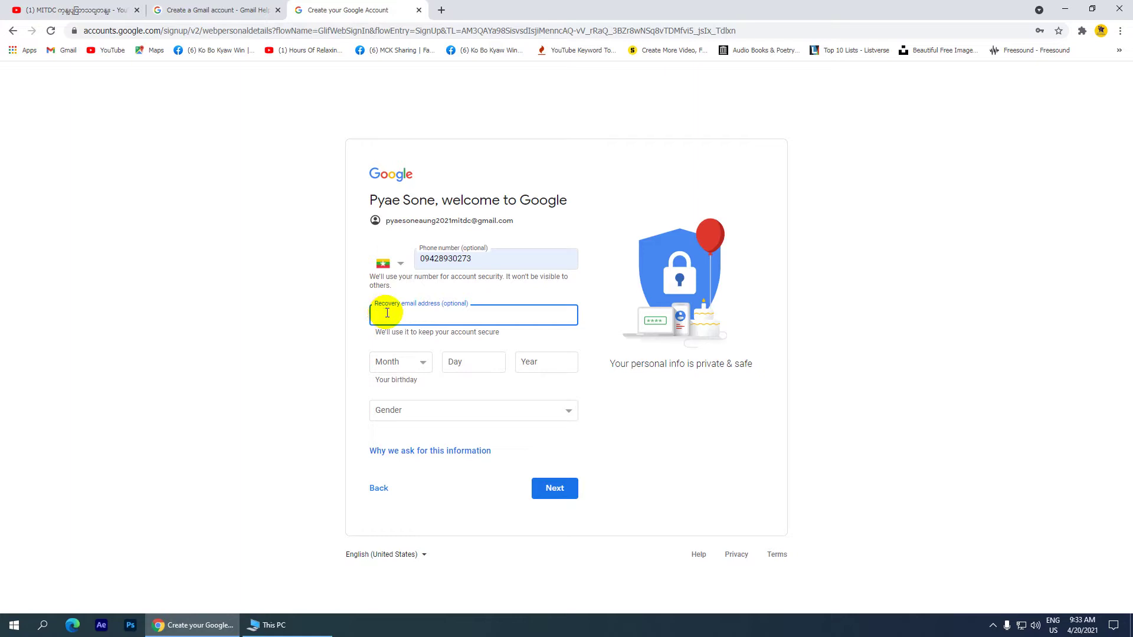
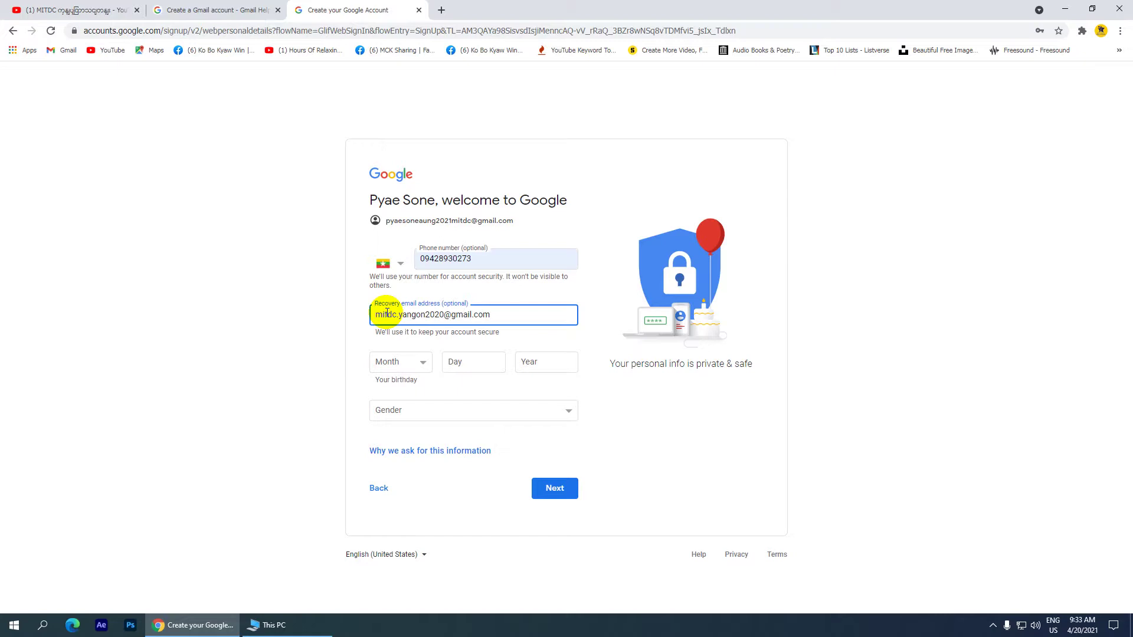
{"action": "left_click", "coordinate": [421, 365]}
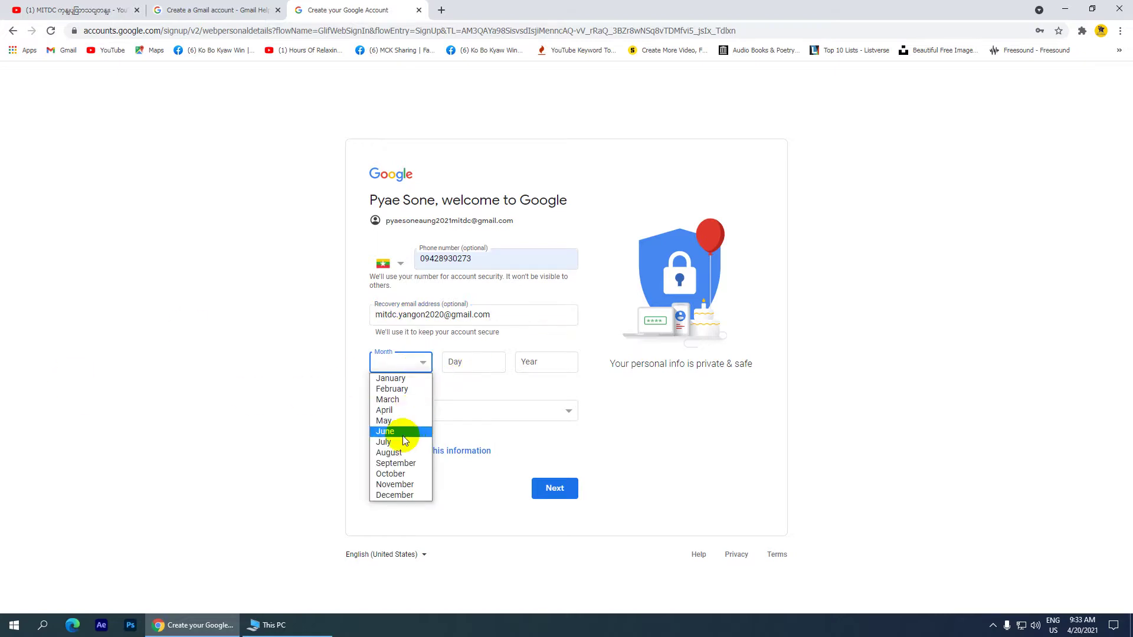
{"action": "left_click", "coordinate": [390, 453]}
{"action": "left_click", "coordinate": [471, 362]}
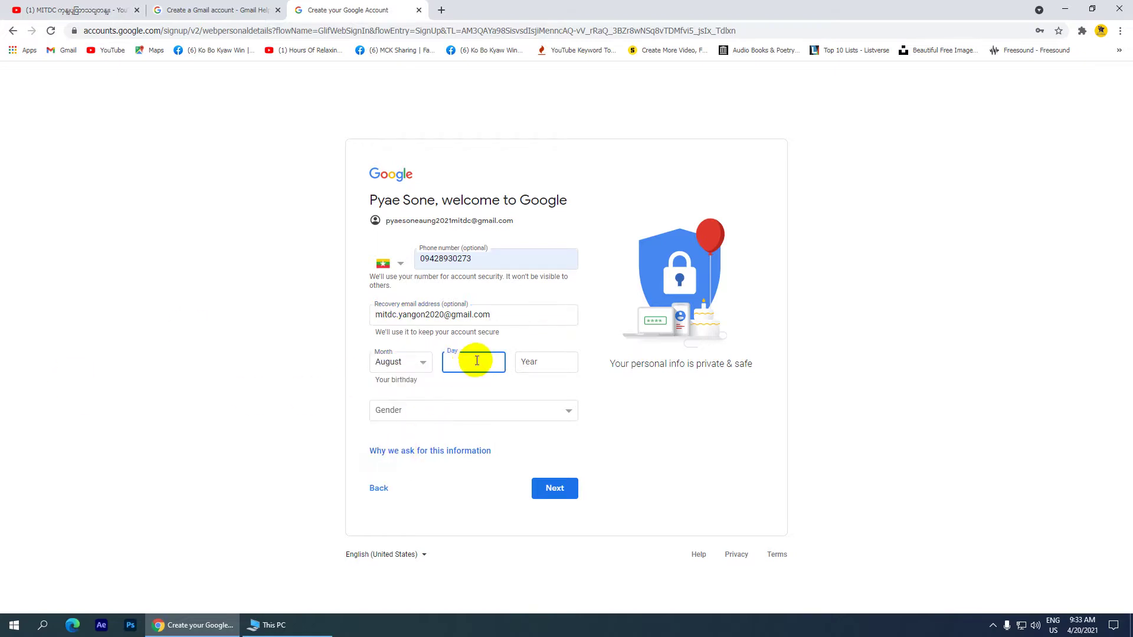
{"action": "type", "text": "16"}
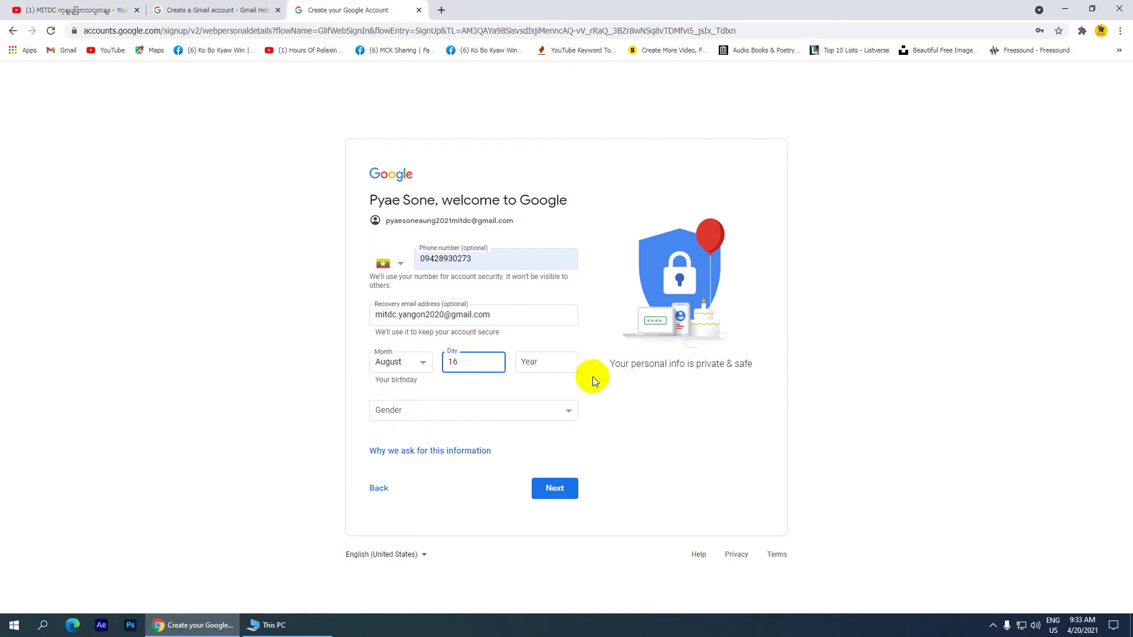
{"action": "left_click", "coordinate": [535, 360]}
{"action": "type", "text": "1988"}
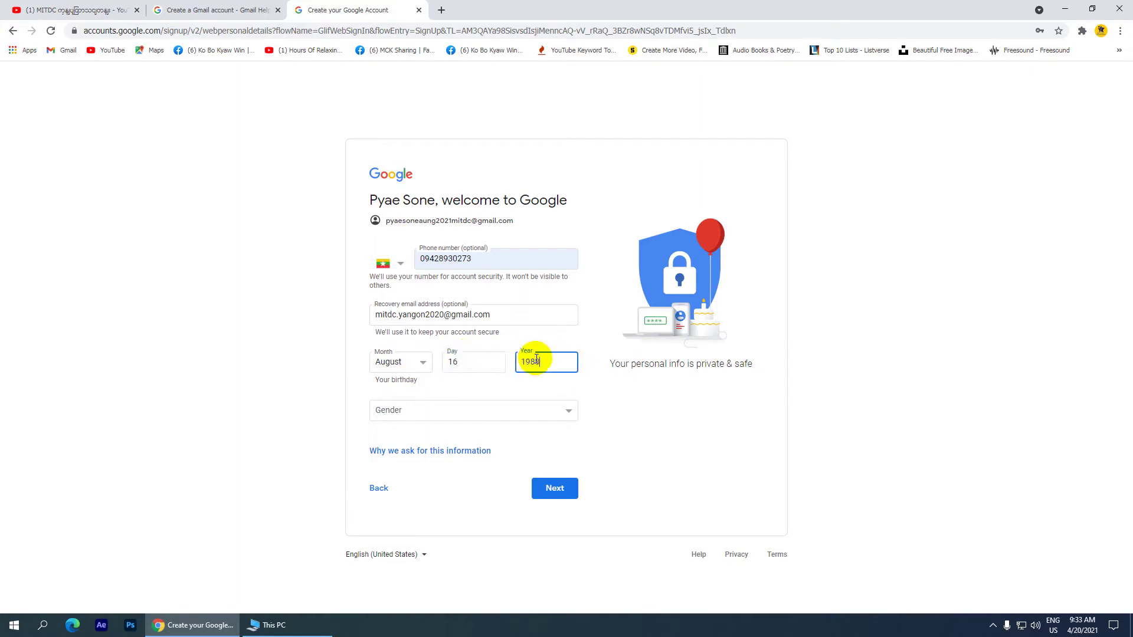
{"action": "left_click", "coordinate": [570, 412]}
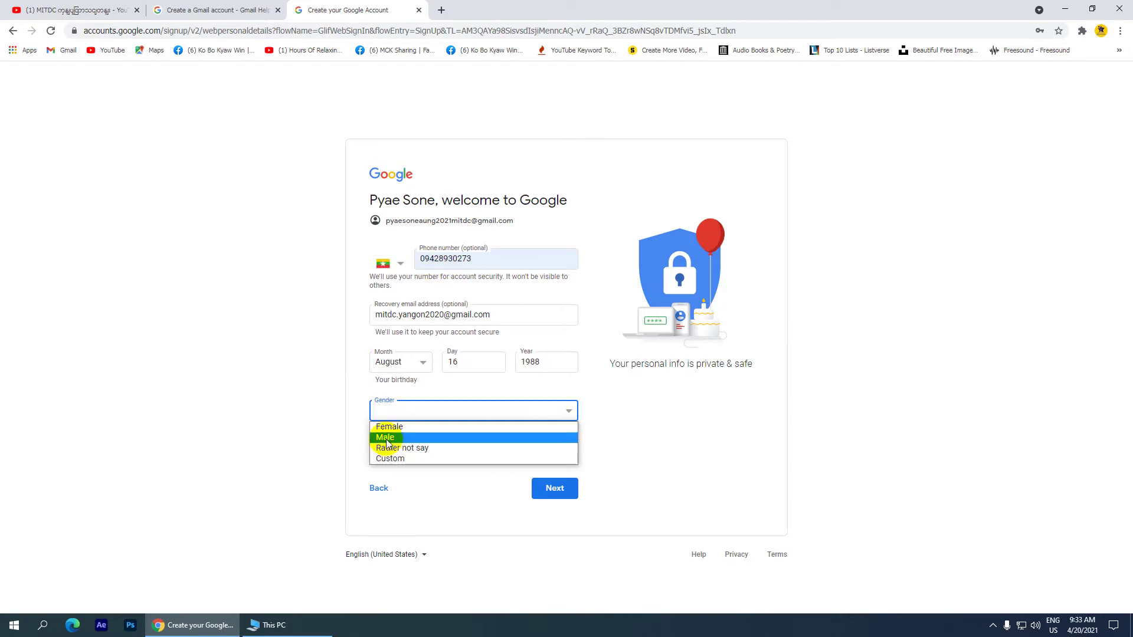
{"action": "left_click", "coordinate": [405, 438]}
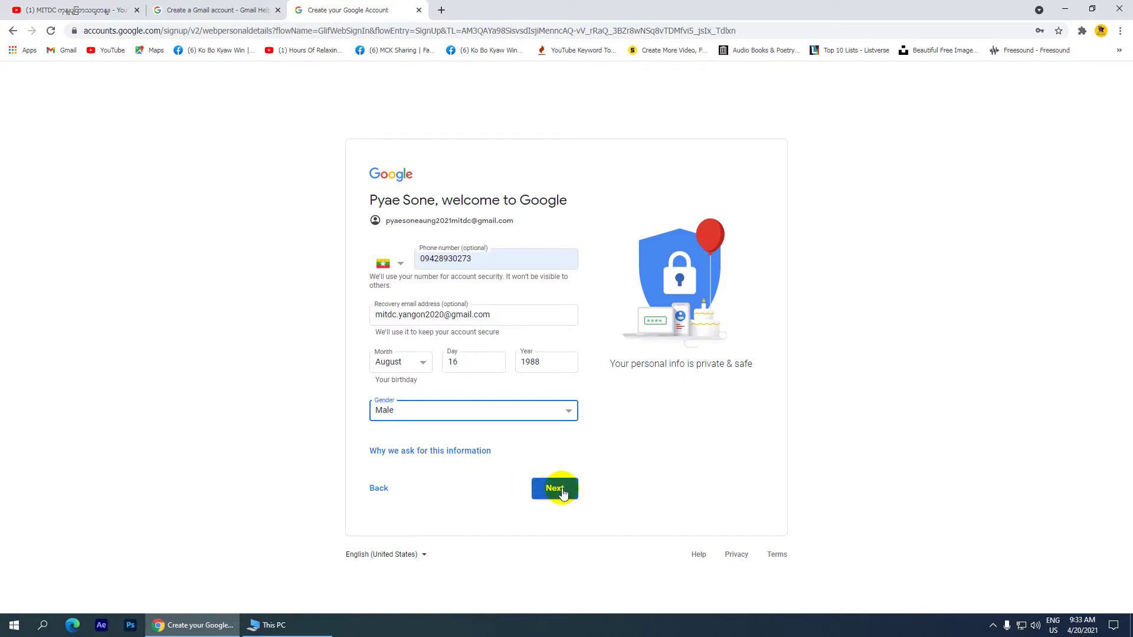
{"action": "left_click", "coordinate": [562, 490]}
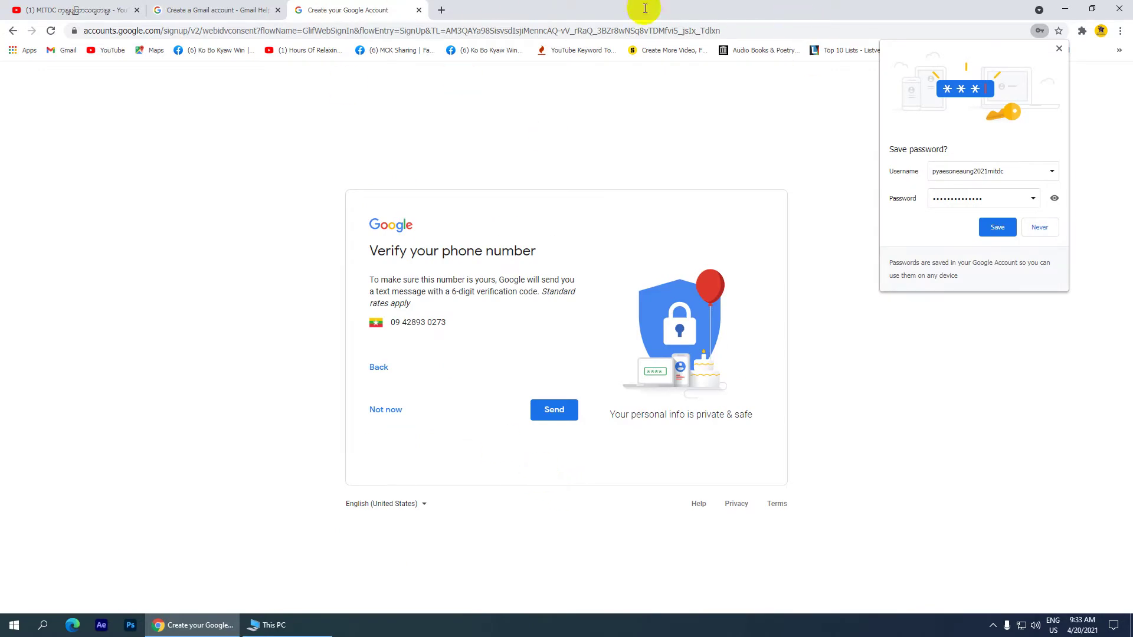
Save the password in Chrome, text a verification code to the phone, and enter the six-digit code
{"action": "left_click", "coordinate": [998, 227]}
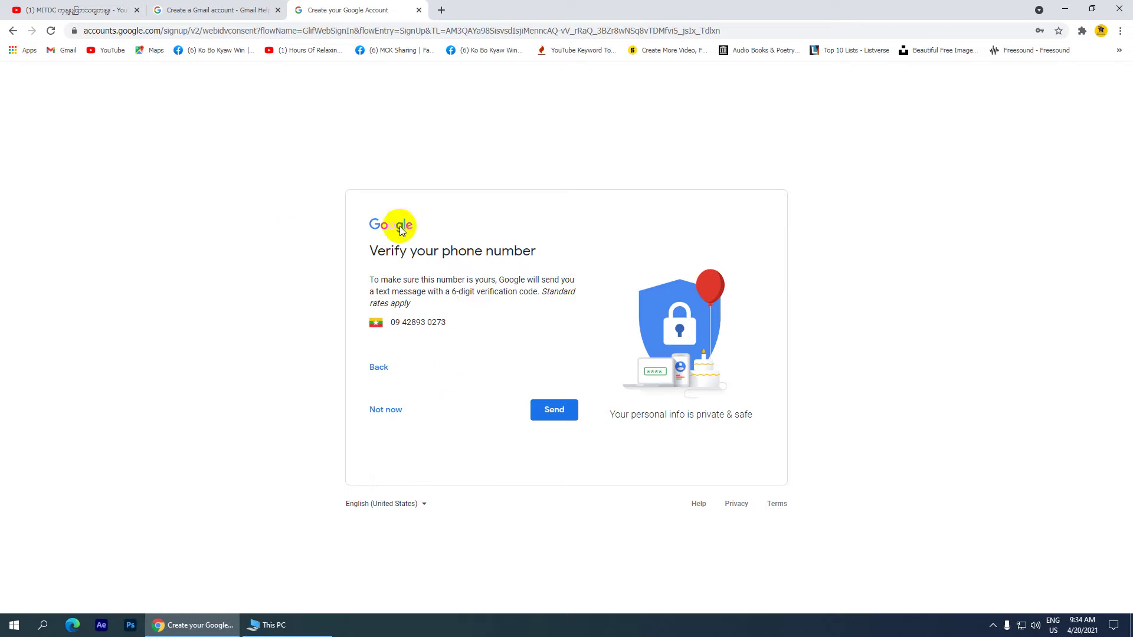
{"action": "left_click", "coordinate": [546, 412]}
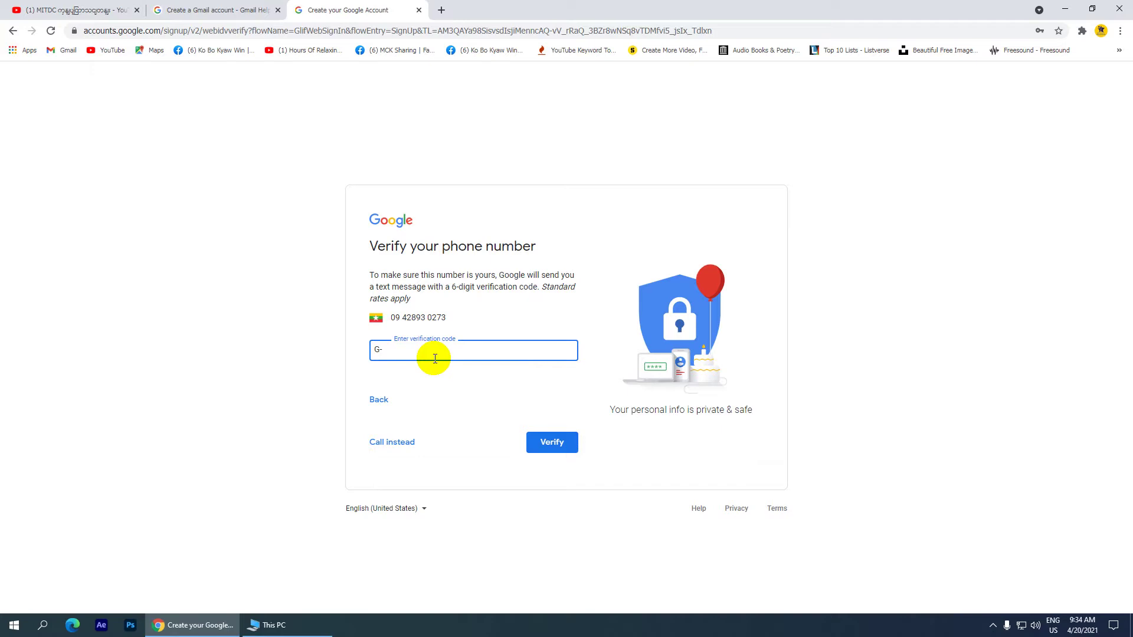
{"action": "mouse_move", "coordinate": [405, 349]}
{"action": "left_mouse_down"}
{"action": "mouse_move", "coordinate": [430, 351]}
{"action": "mouse_move", "coordinate": [396, 351]}
{"action": "left_mouse_up"}
{"action": "left_click", "coordinate": [427, 350]}
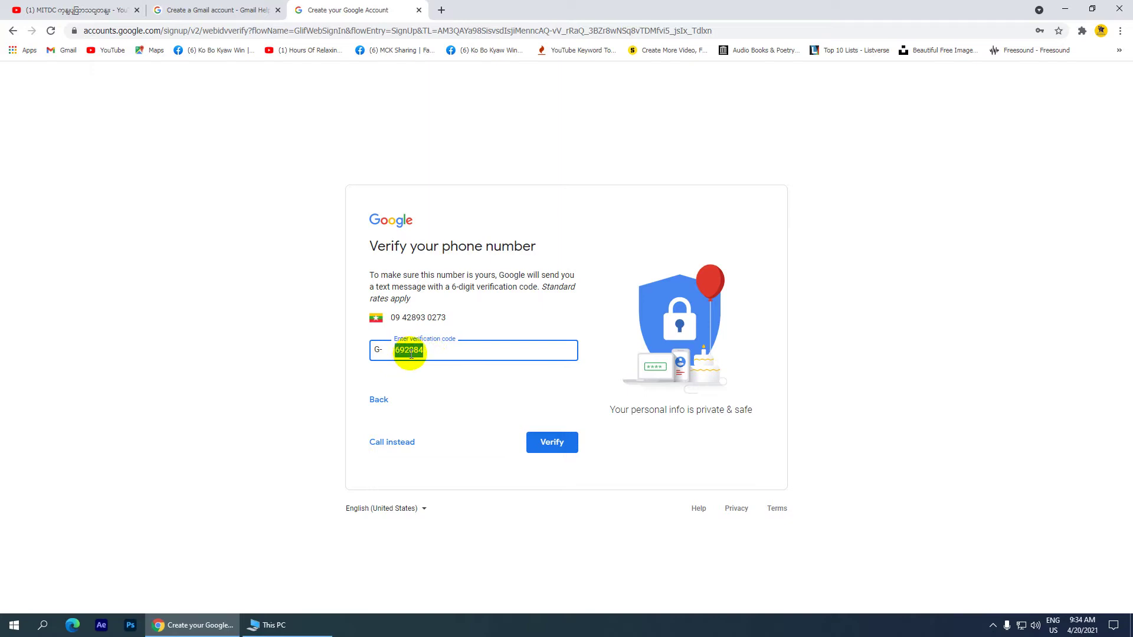
Verify the phone, opt in to using it across Google services, and agree to Privacy and Terms
{"action": "left_click", "coordinate": [554, 444]}
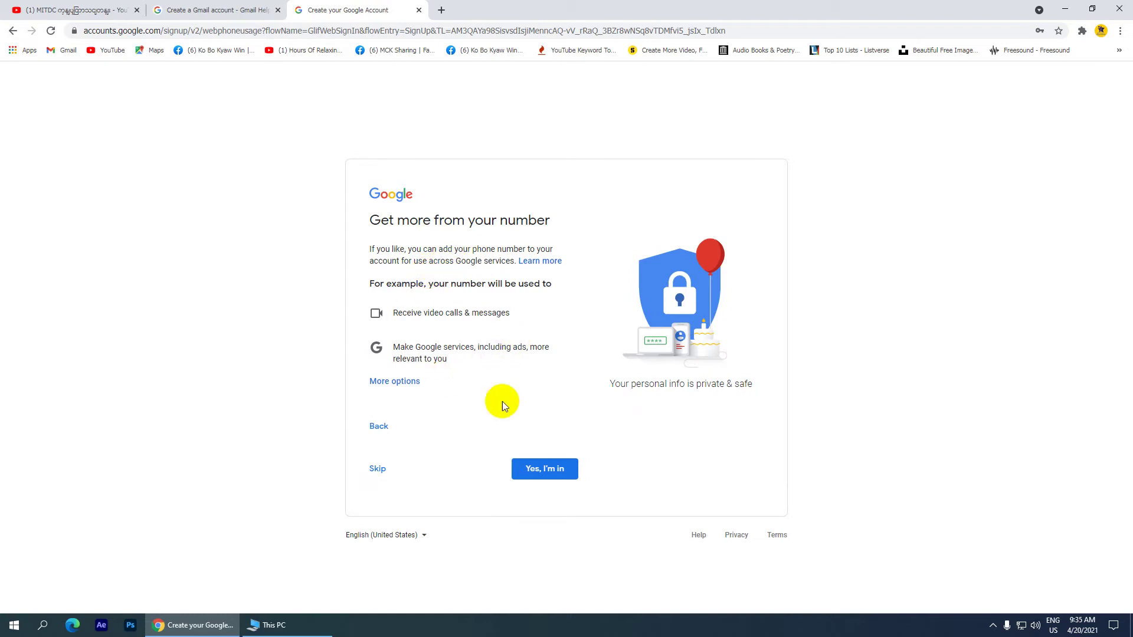
{"action": "left_click", "coordinate": [544, 472]}
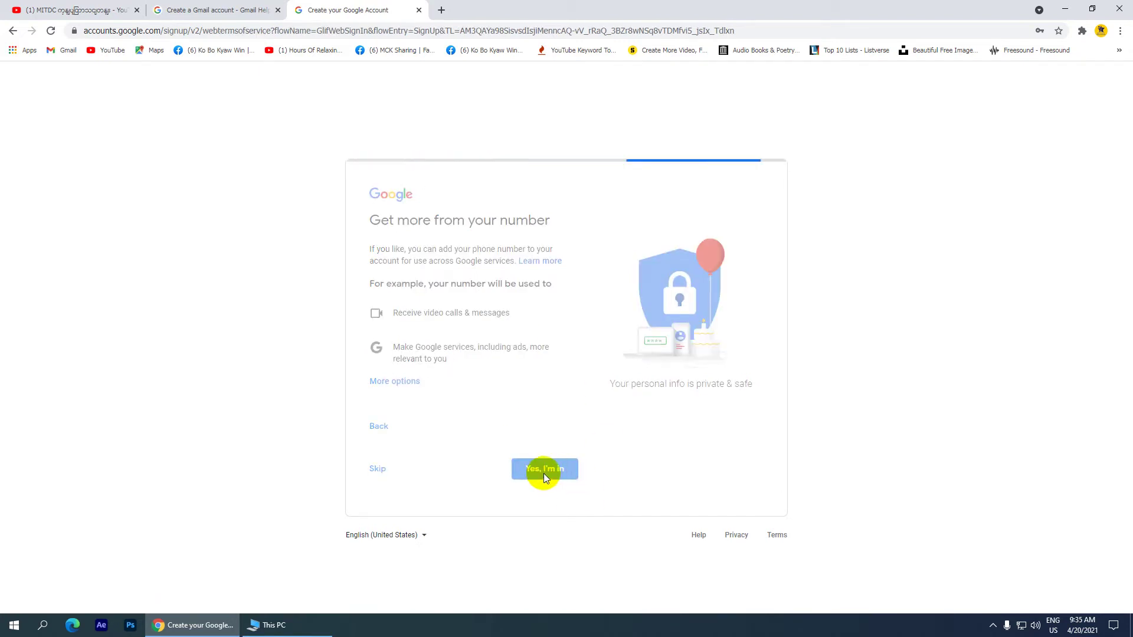
{"action": "scroll", "coordinate": [492, 347], "scroll_direction": "down", "scroll_amount": 5}
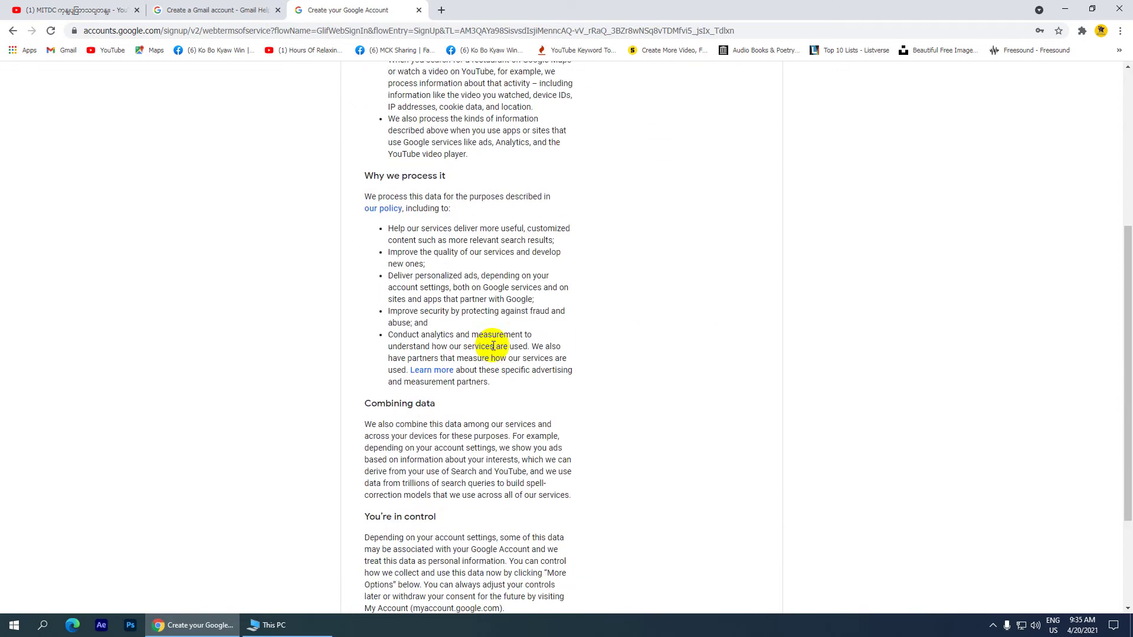
{"action": "scroll", "coordinate": [493, 346], "scroll_direction": "down", "scroll_amount": 3}
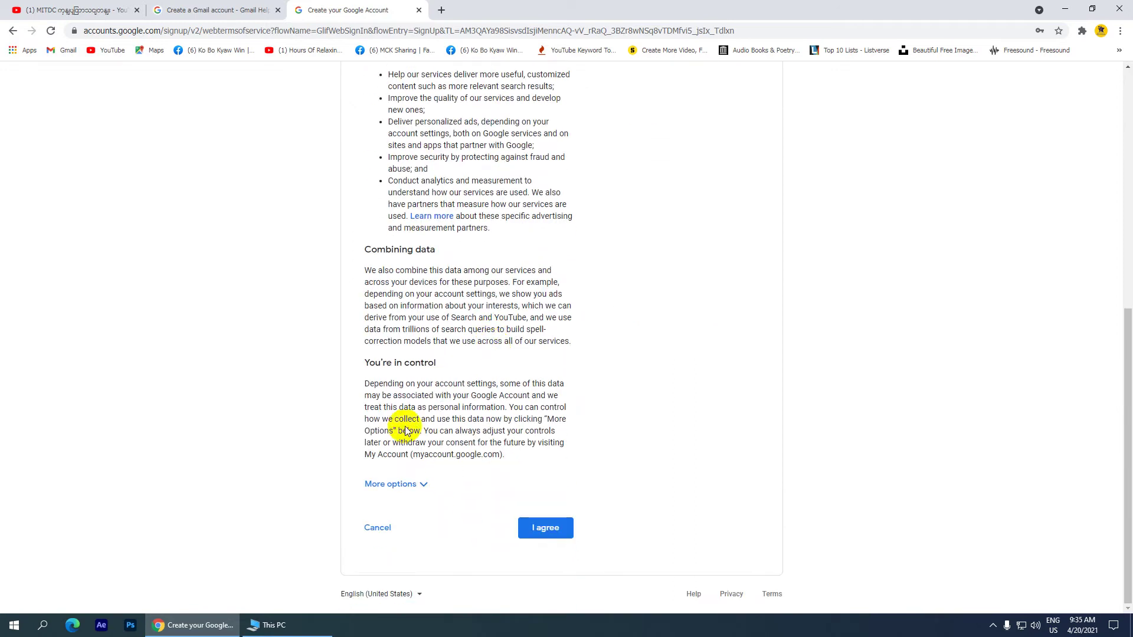
{"action": "scroll", "coordinate": [413, 431], "scroll_direction": "up", "scroll_amount": 3}
{"action": "scroll", "coordinate": [463, 430], "scroll_direction": "down", "scroll_amount": 3}
{"action": "left_click", "coordinate": [545, 530]}
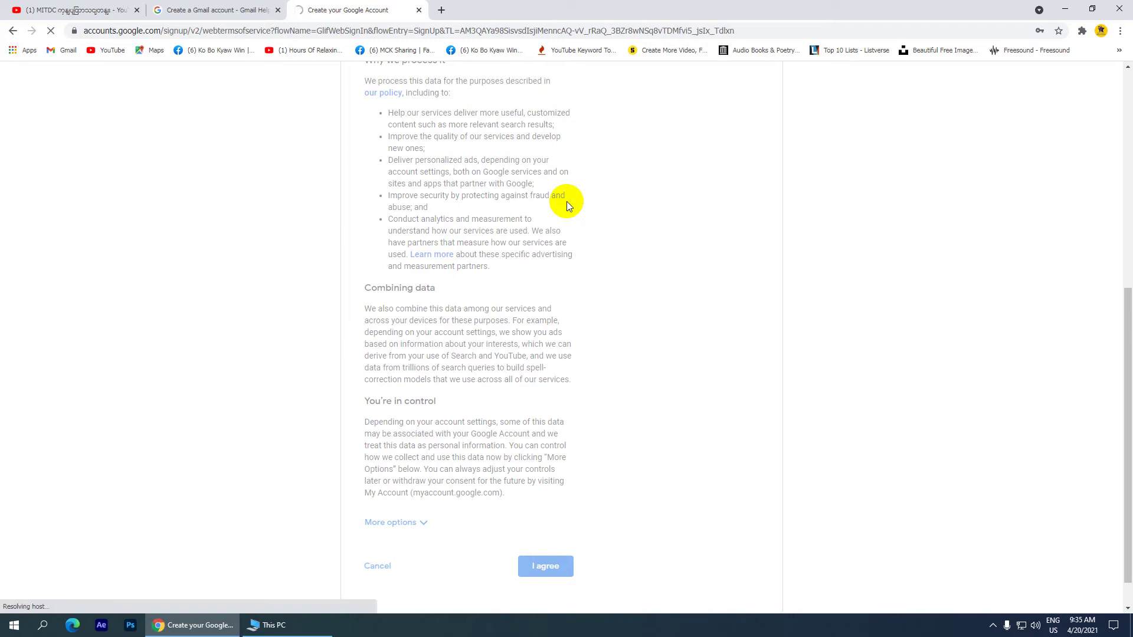
{"action": "scroll", "coordinate": [487, 283], "scroll_direction": "down", "scroll_amount": 1}
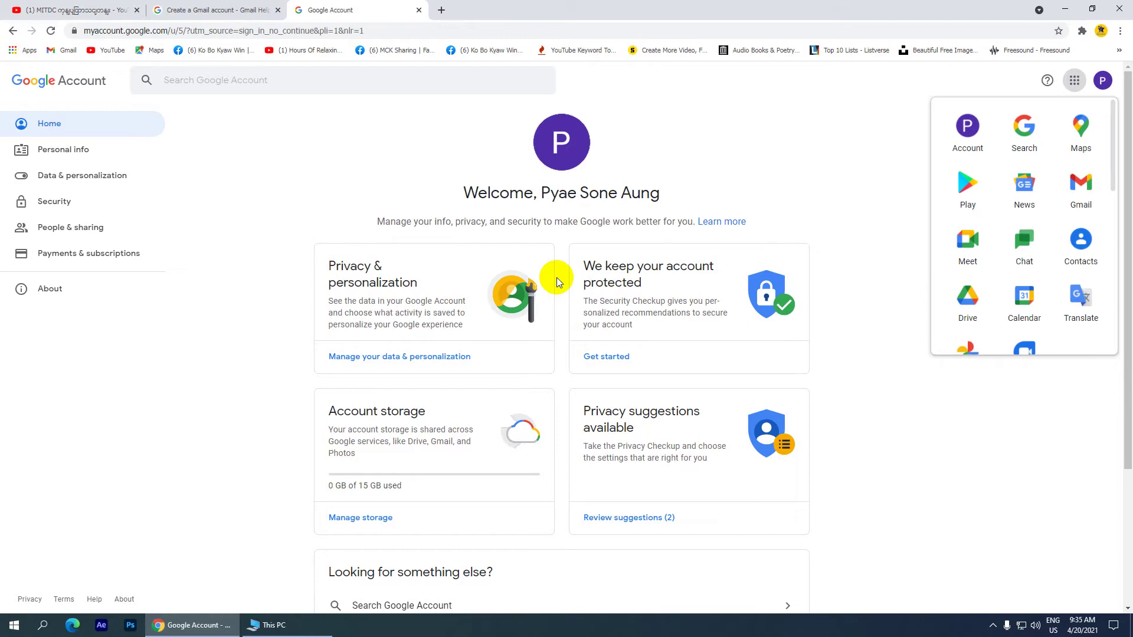
Scroll through the Google Account welcome page, then switch to the MITDC YouTube channel tab
{"action": "scroll", "coordinate": [571, 284], "scroll_direction": "down", "scroll_amount": 3}
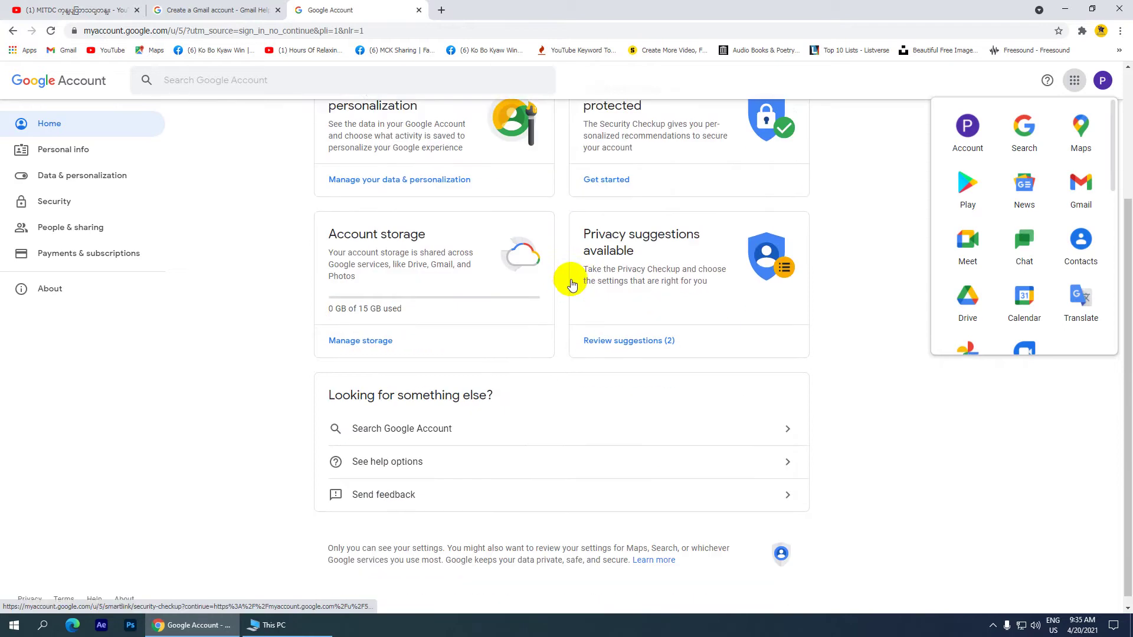
{"action": "scroll", "coordinate": [572, 284], "scroll_direction": "up", "scroll_amount": 2}
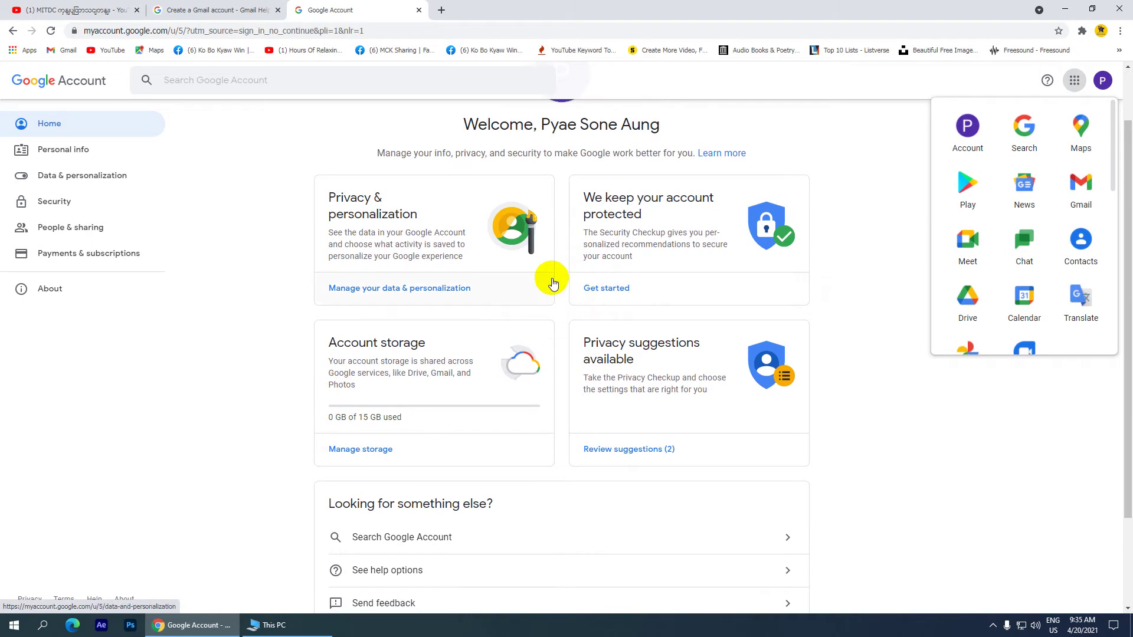
{"action": "scroll", "coordinate": [554, 283], "scroll_direction": "up", "scroll_amount": 1}
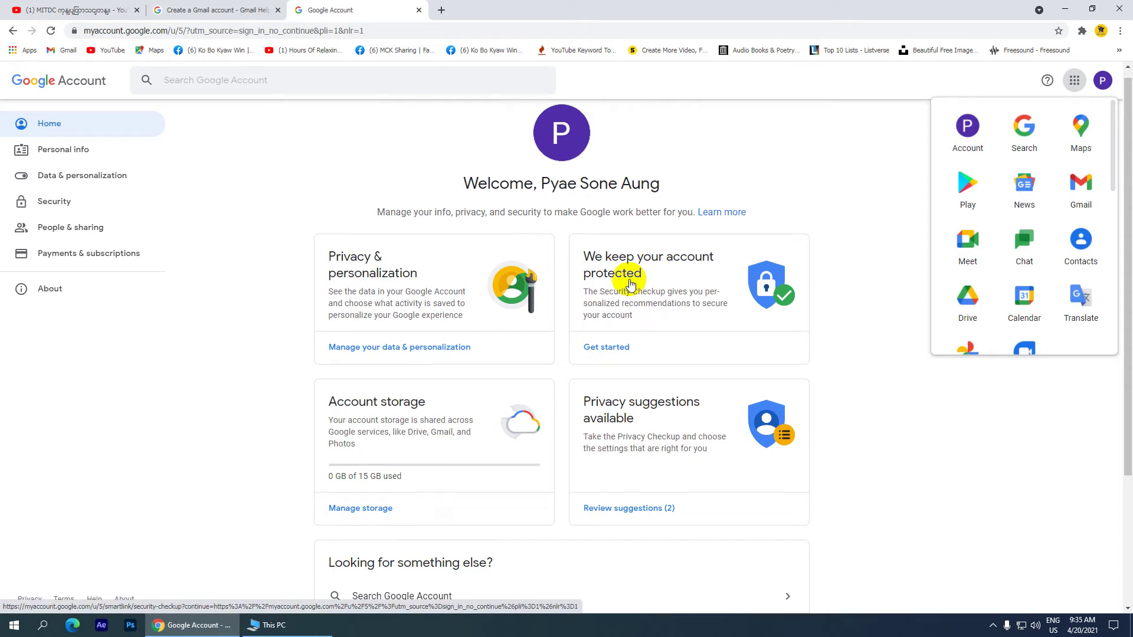
{"action": "left_click", "coordinate": [47, 10]}
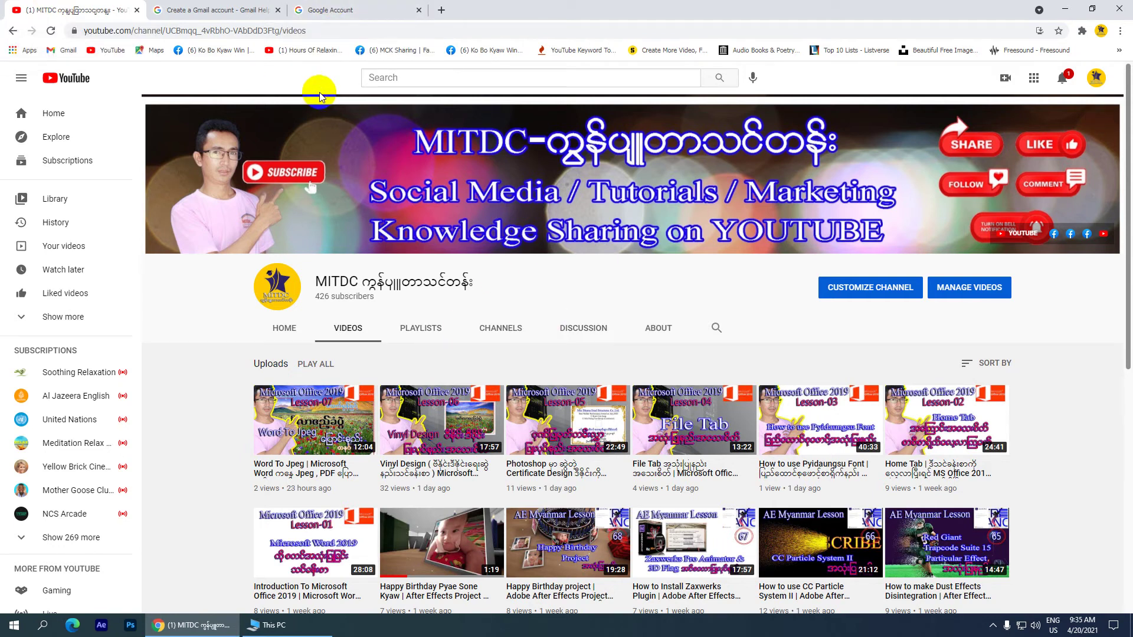
Return to the Google Account home page tab showing 0 GB of 15 GB used
{"action": "left_click", "coordinate": [342, 11]}
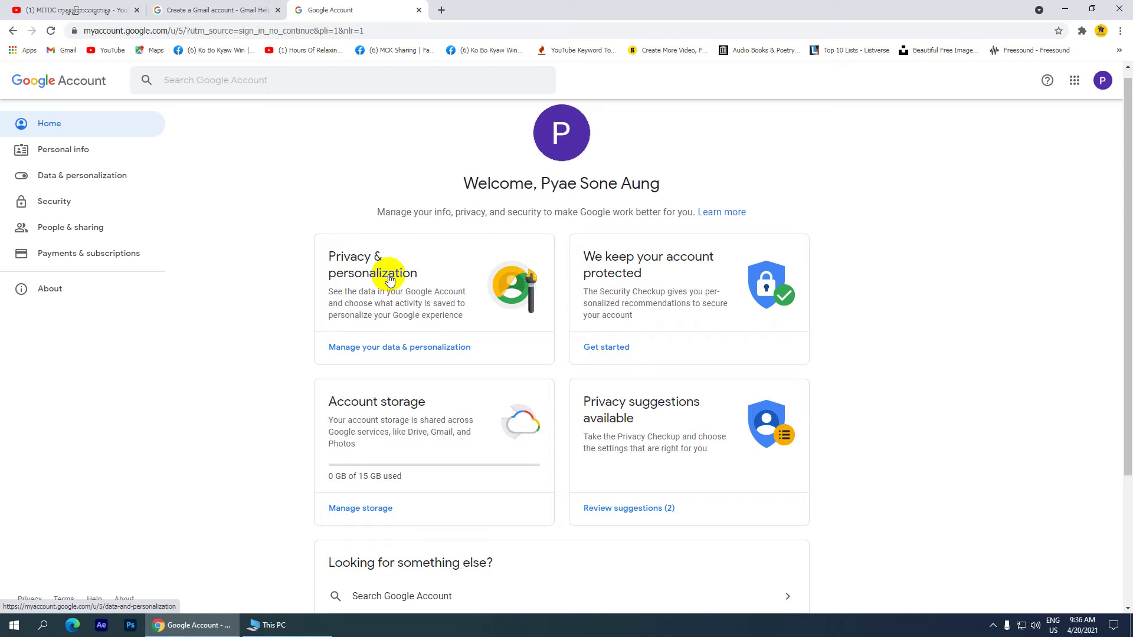
Check the new account in the account switcher list, then return to the MITDC YouTube Videos page
{"action": "left_click", "coordinate": [1104, 80]}
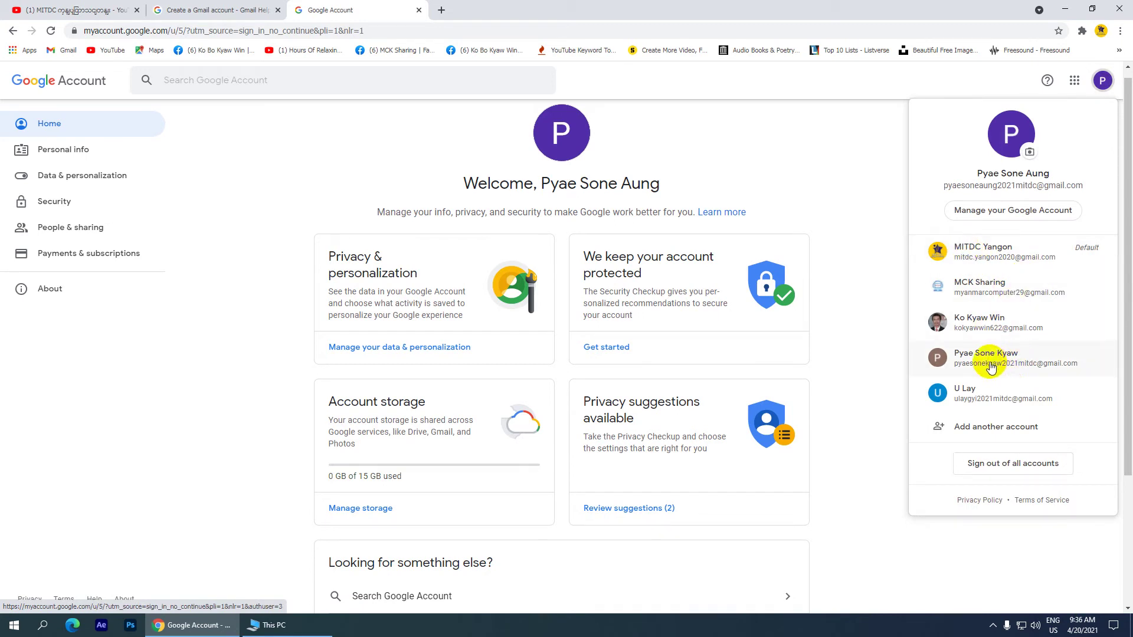
{"action": "scroll", "coordinate": [998, 396], "scroll_direction": "down", "scroll_amount": 1}
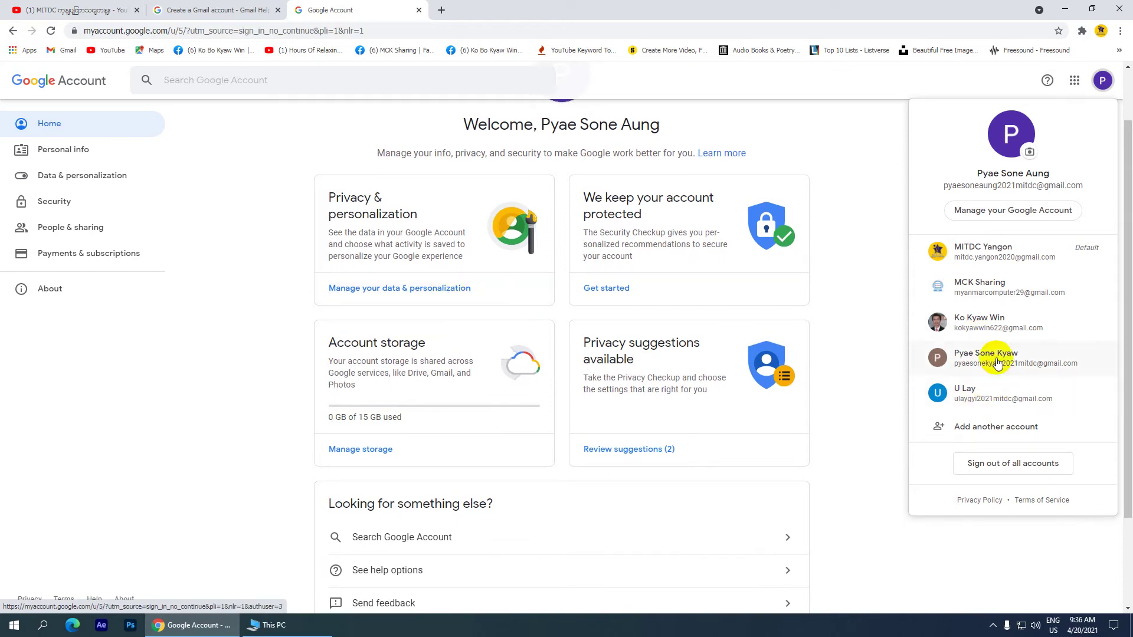
{"action": "scroll", "coordinate": [1025, 380], "scroll_direction": "down", "scroll_amount": 1}
{"action": "scroll", "coordinate": [1046, 362], "scroll_direction": "up", "scroll_amount": 2}
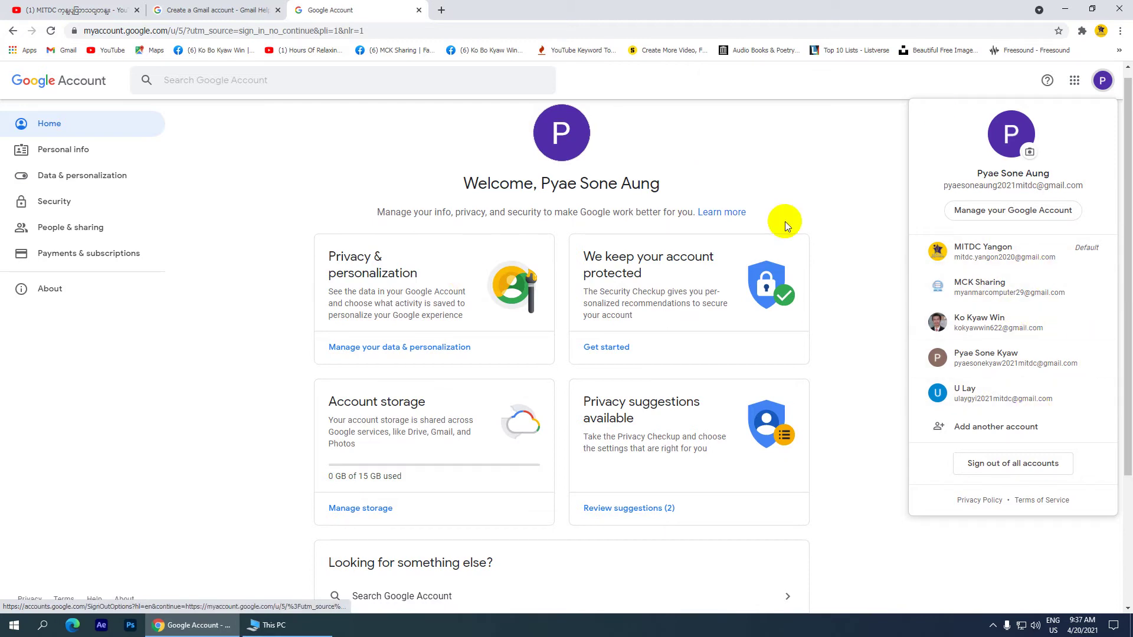
{"action": "left_click", "coordinate": [20, 10]}
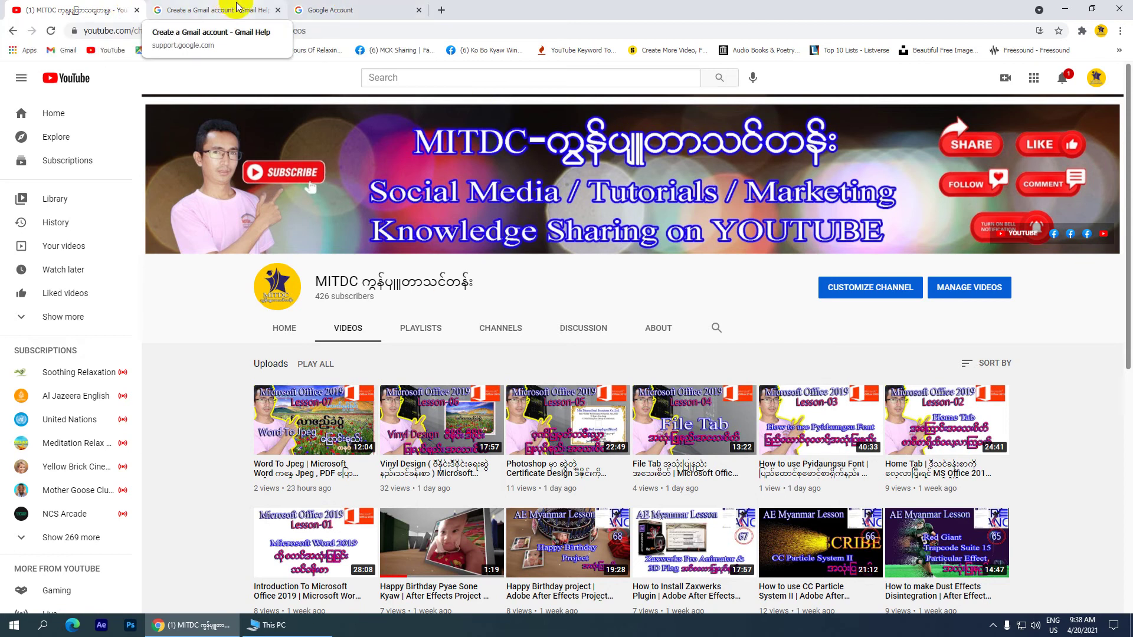
{"action": "scroll", "coordinate": [541, 444], "scroll_direction": "down", "scroll_amount": 15}
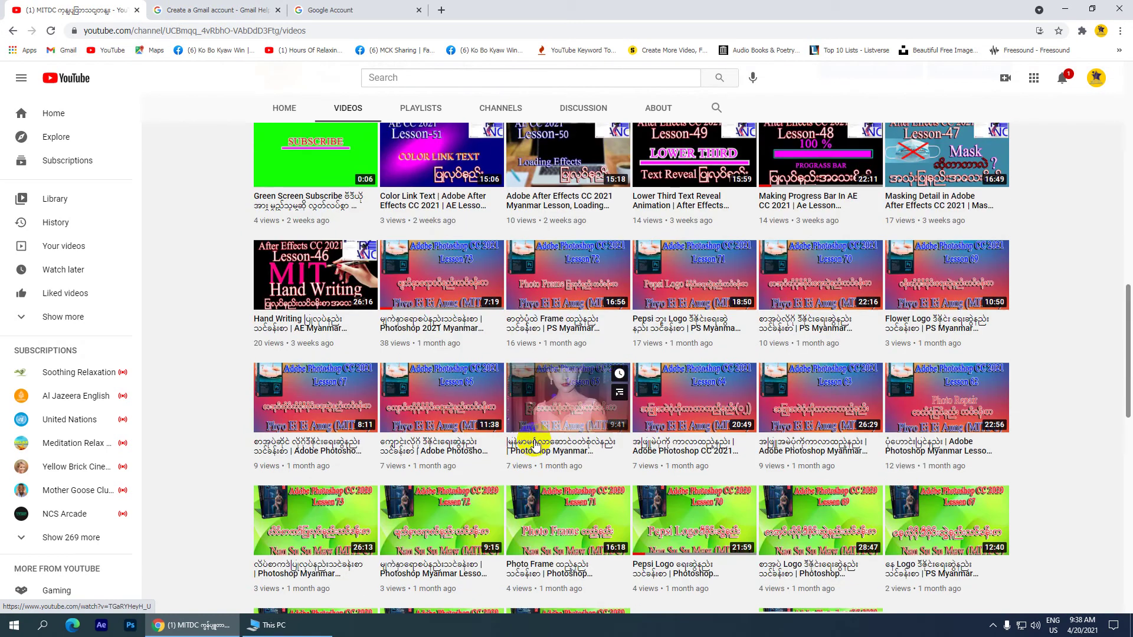
{"action": "scroll", "coordinate": [536, 444], "scroll_direction": "up", "scroll_amount": 15}
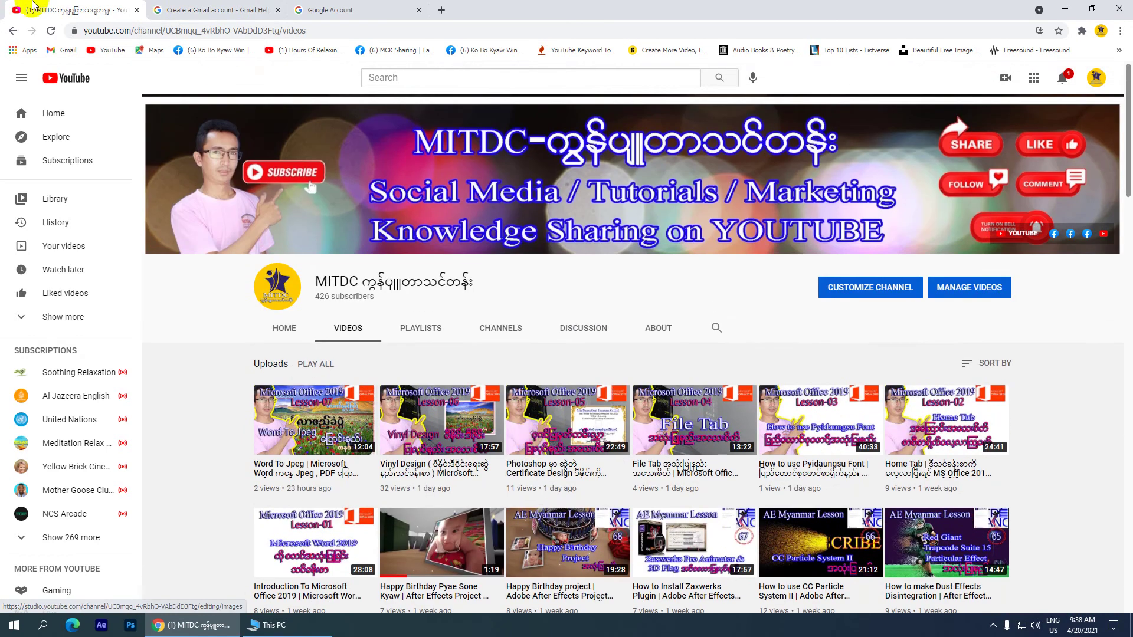